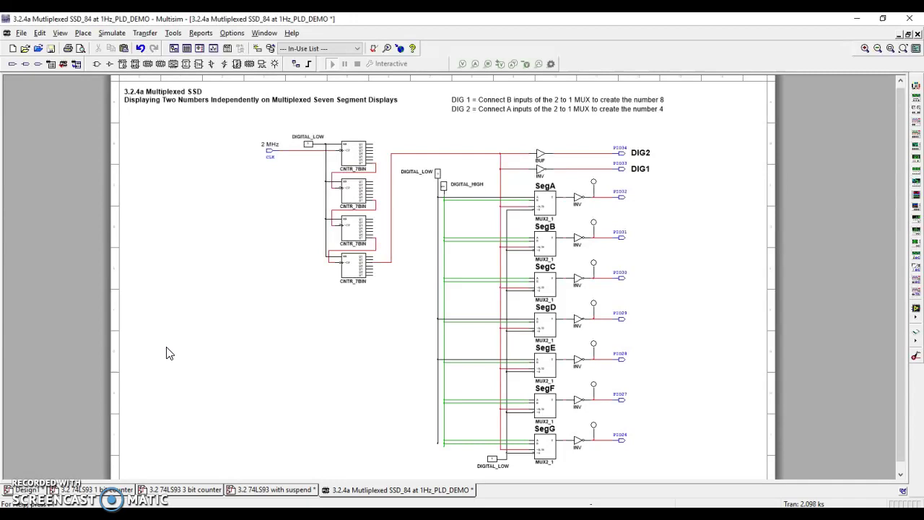
Compare with the breadboard photo, then bring the lower segment multiplexers into view.
{"action": "scroll", "coordinate": [287, 170], "scroll_direction": "up", "scroll_amount": 1}
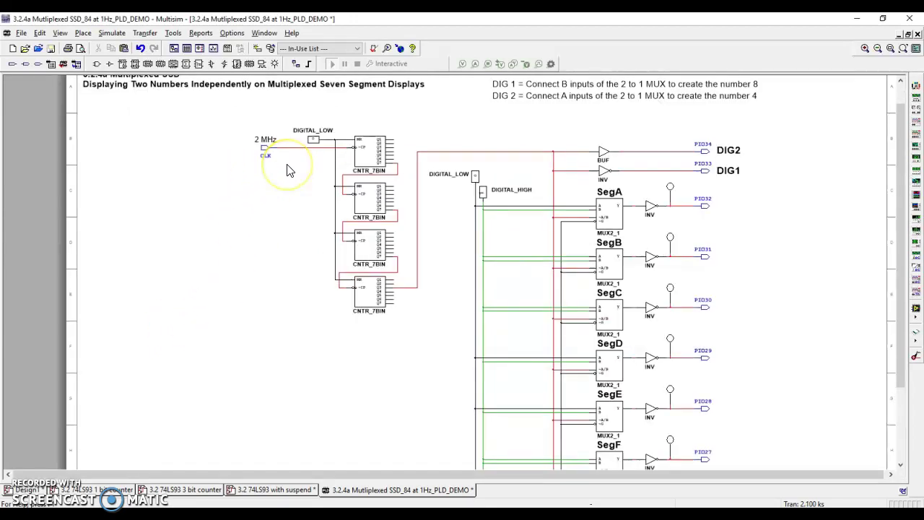
{"action": "scroll", "coordinate": [287, 170], "scroll_direction": "up", "scroll_amount": 1}
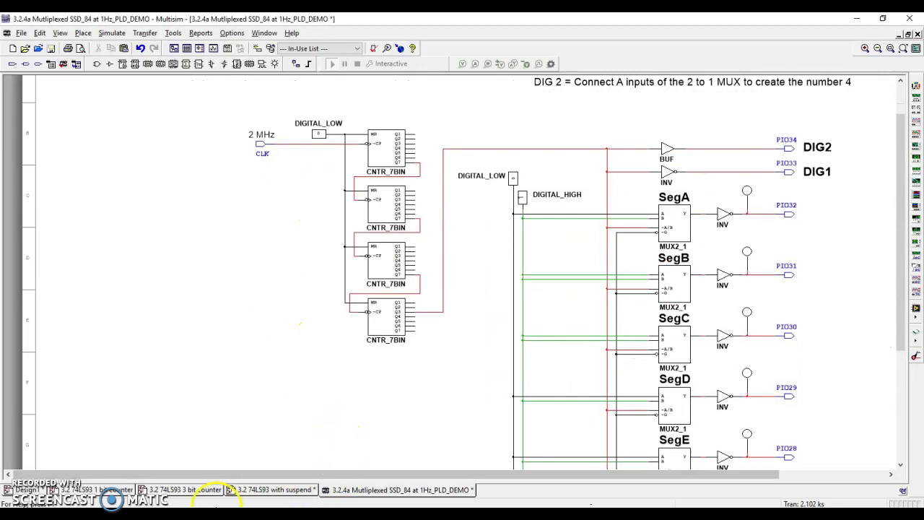
{"action": "key", "text": "alt+Tab"}
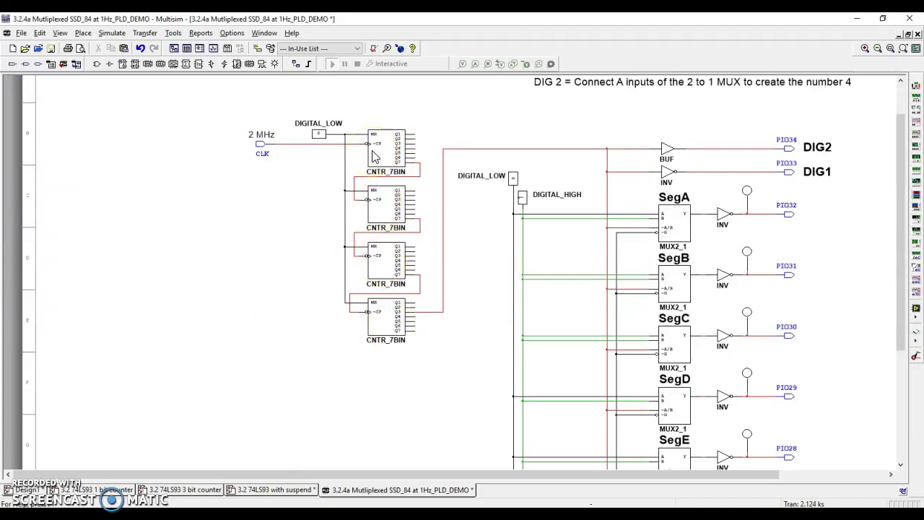
{"action": "scroll", "coordinate": [367, 148], "scroll_direction": "up", "scroll_amount": 3}
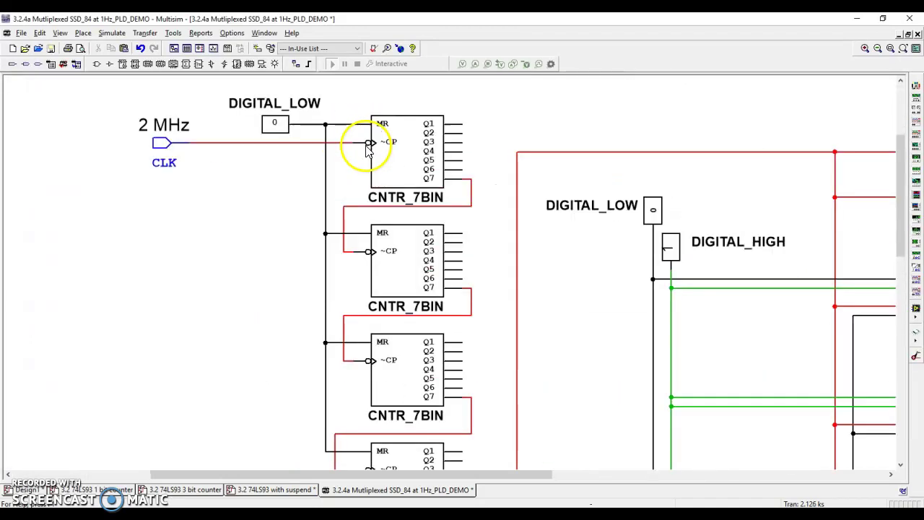
{"action": "scroll", "coordinate": [368, 148], "scroll_direction": "down", "scroll_amount": 2}
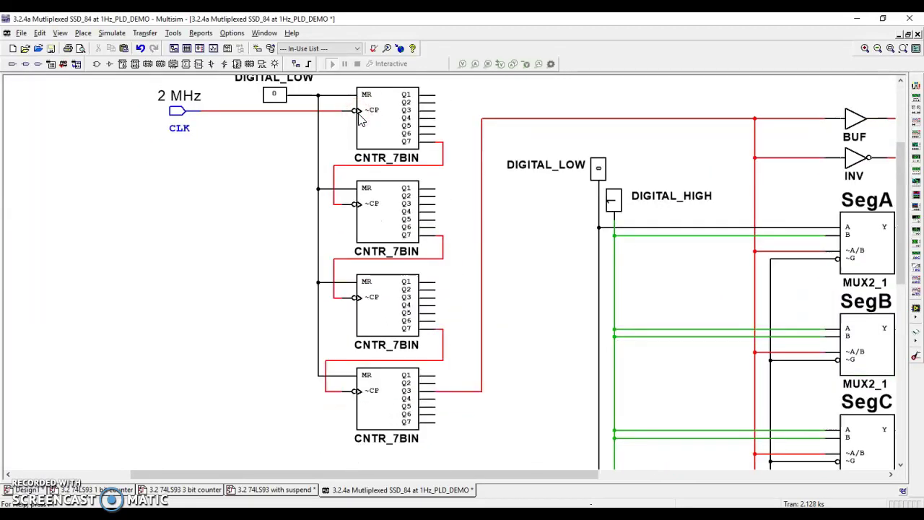
{"action": "scroll", "coordinate": [360, 119], "scroll_direction": "down", "scroll_amount": 1}
{"action": "scroll", "coordinate": [361, 137], "scroll_direction": "up", "scroll_amount": 1}
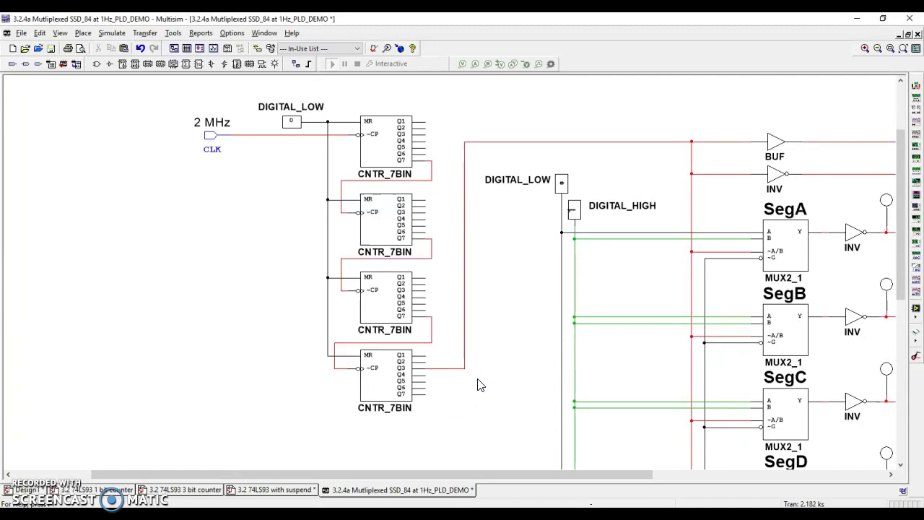
{"action": "scroll", "coordinate": [482, 365], "scroll_direction": "down", "scroll_amount": 1}
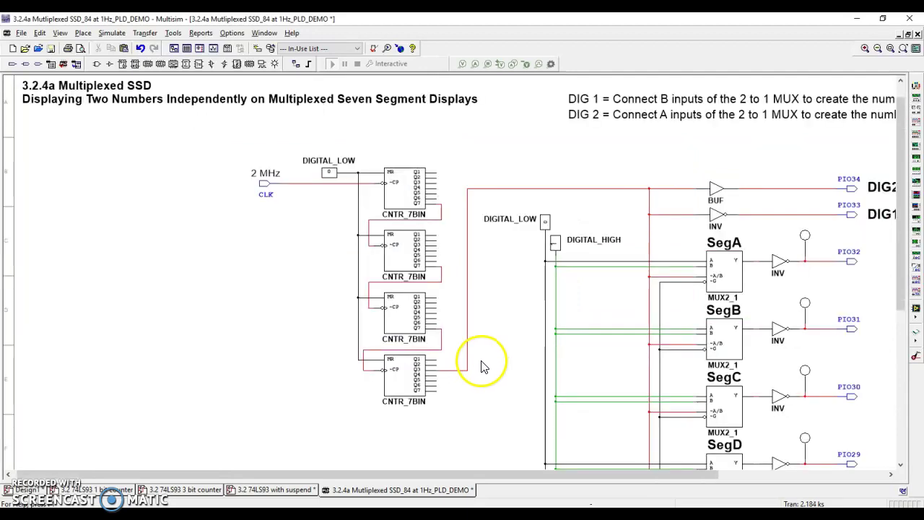
{"action": "left_click_drag", "start_coordinate": [462, 289], "coordinate": [220, 210]}
{"action": "scroll", "coordinate": [245, 284], "scroll_direction": "down", "scroll_amount": 2}
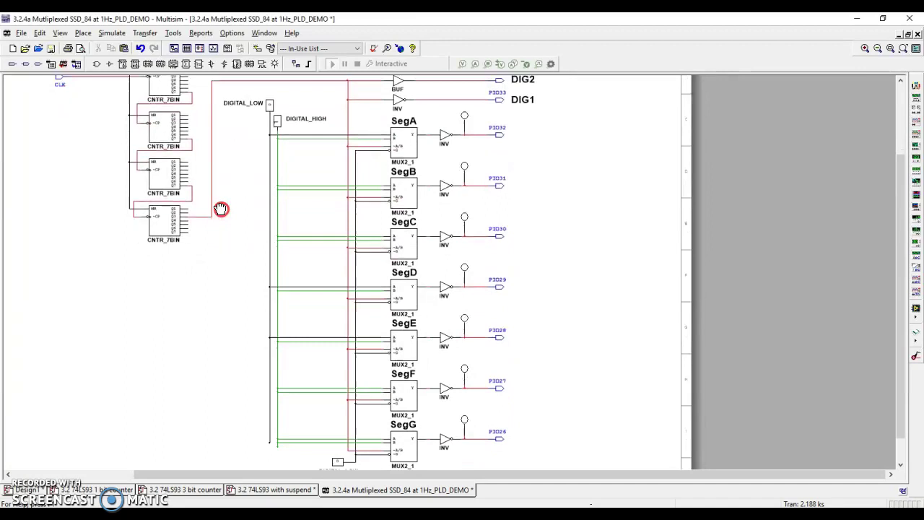
{"action": "scroll", "coordinate": [247, 202], "scroll_direction": "down", "scroll_amount": 2}
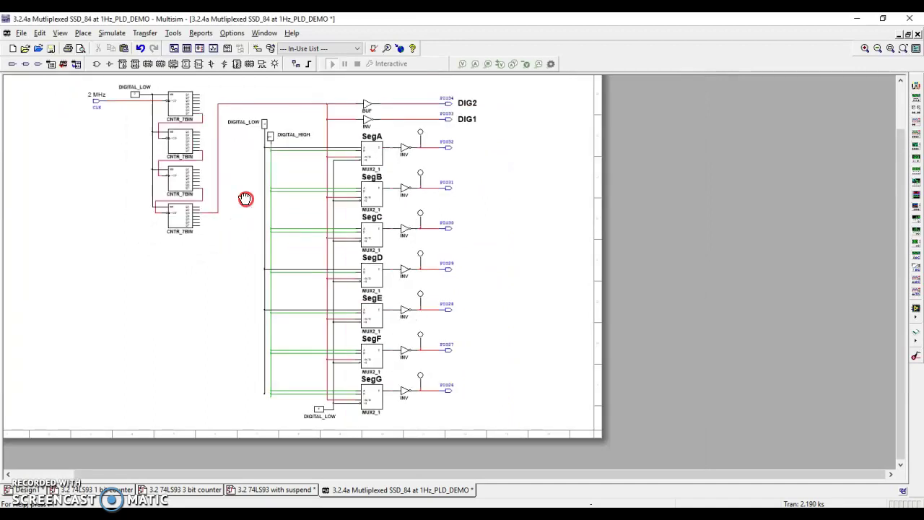
{"action": "left_click_drag", "start_coordinate": [257, 215], "coordinate": [258, 217]}
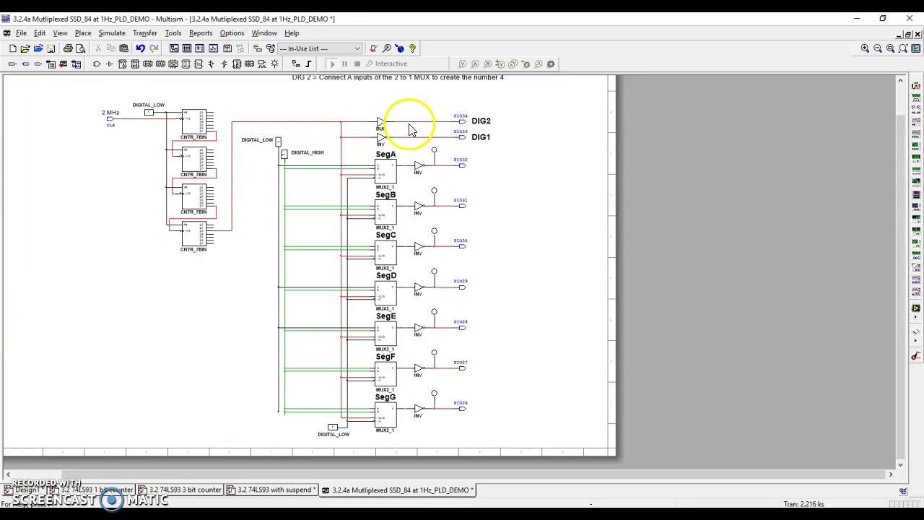
Draw a short vertical wire from the DIG2 BUF input line down to the DIG1 INV input.
{"action": "scroll", "coordinate": [409, 128], "scroll_direction": "down", "scroll_amount": 1}
{"action": "scroll", "coordinate": [409, 130], "scroll_direction": "up", "scroll_amount": 2}
{"action": "scroll", "coordinate": [412, 141], "scroll_direction": "up", "scroll_amount": 1}
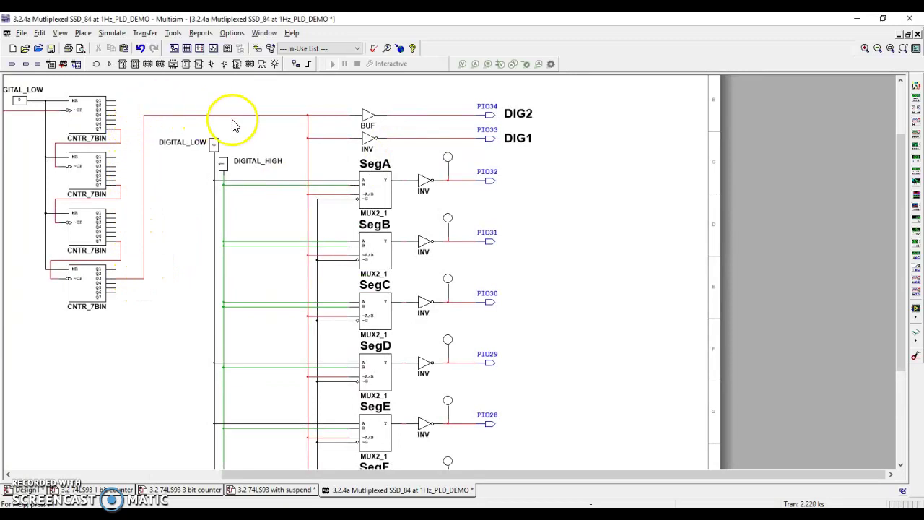
{"action": "left_click", "coordinate": [308, 116]}
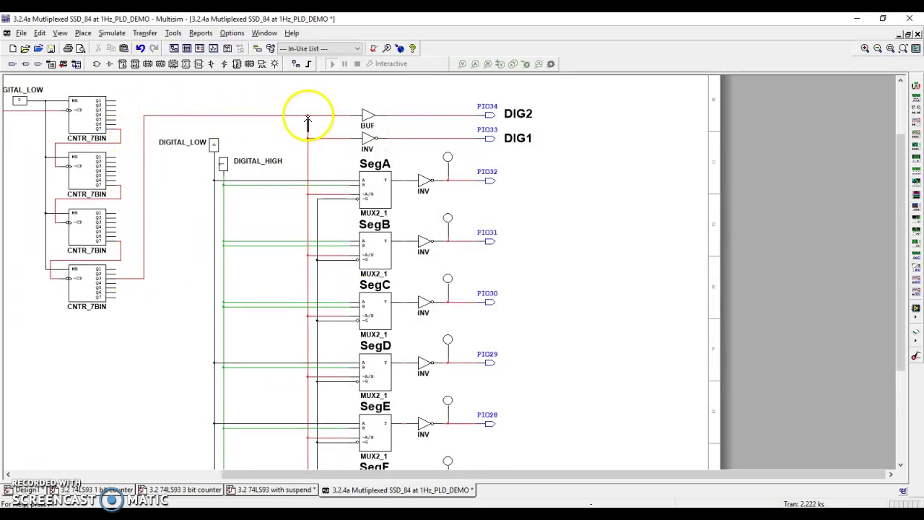
{"action": "left_click", "coordinate": [309, 138]}
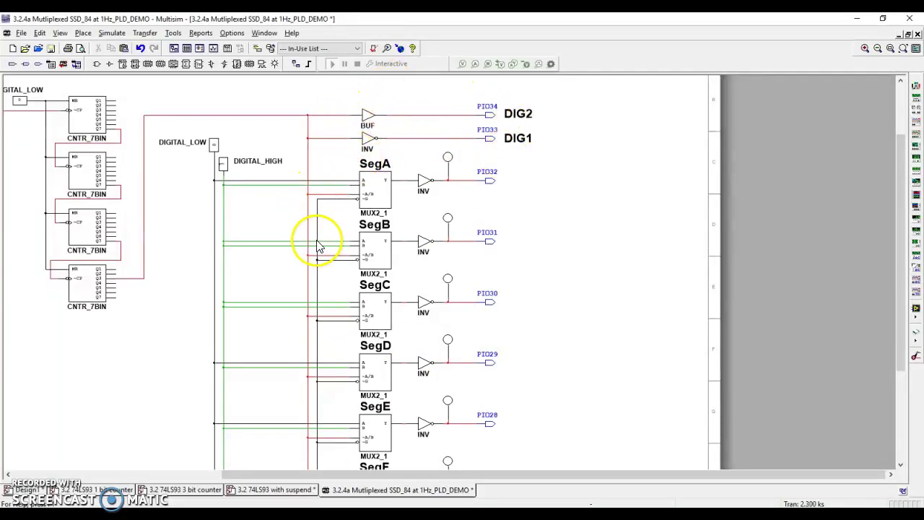
{"action": "scroll", "coordinate": [311, 238], "scroll_direction": "down", "scroll_amount": 3}
{"action": "left_click_drag", "start_coordinate": [315, 198], "coordinate": [397, 157]}
{"action": "scroll", "coordinate": [326, 164], "scroll_direction": "up", "scroll_amount": 1}
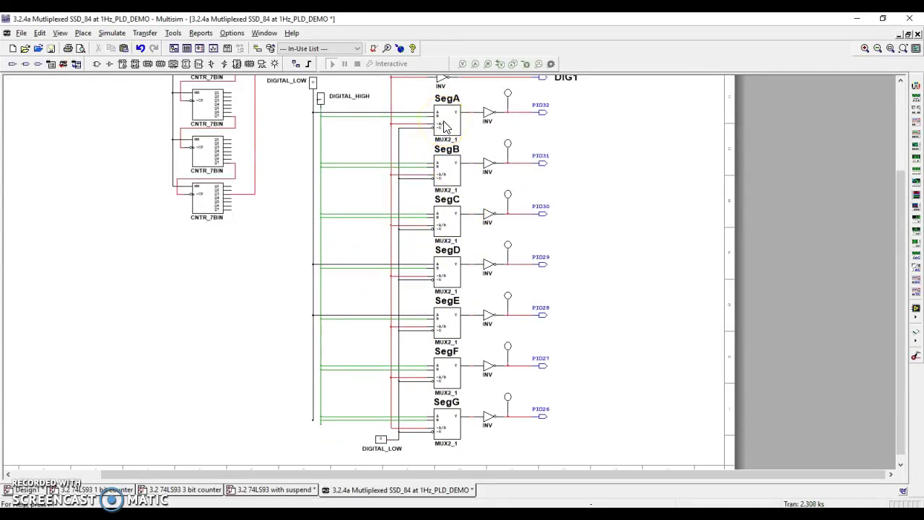
{"action": "left_click", "coordinate": [343, 114]}
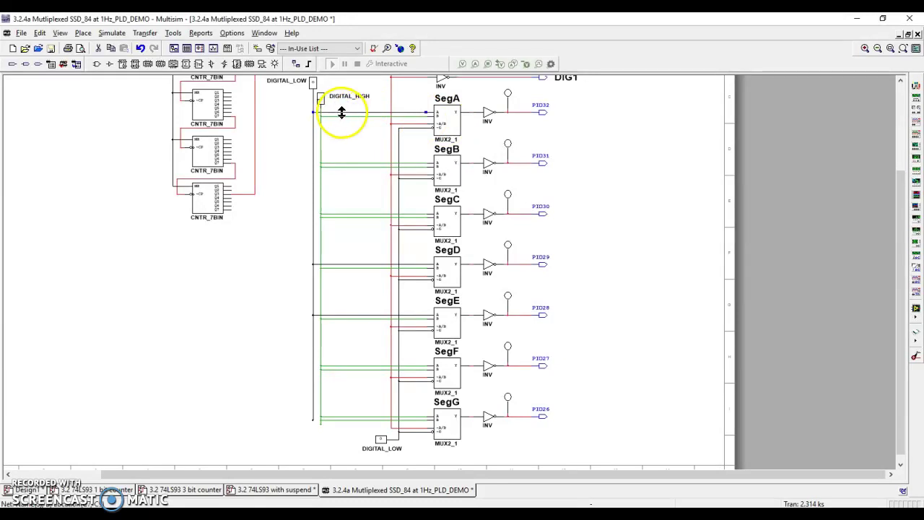
{"action": "scroll", "coordinate": [442, 116], "scroll_direction": "up", "scroll_amount": 2}
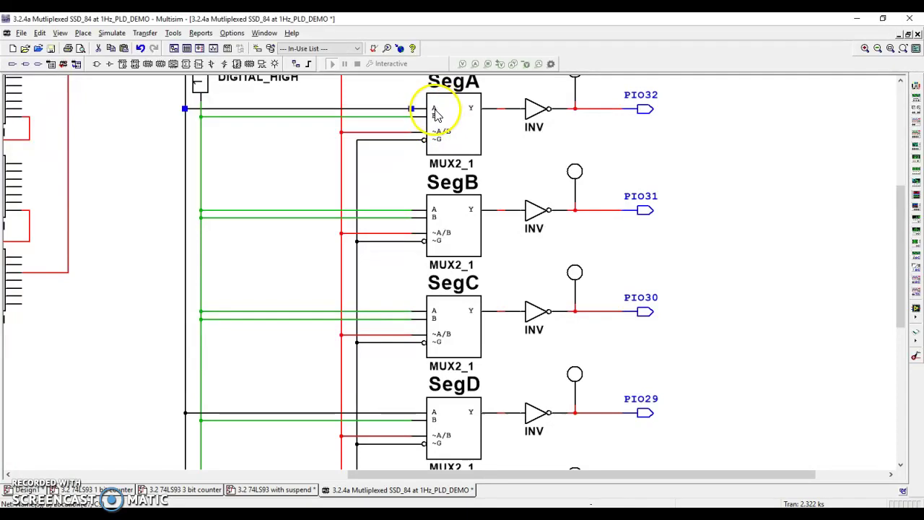
{"action": "left_click", "coordinate": [323, 142]}
{"action": "left_click_drag", "start_coordinate": [324, 165], "coordinate": [381, 228]}
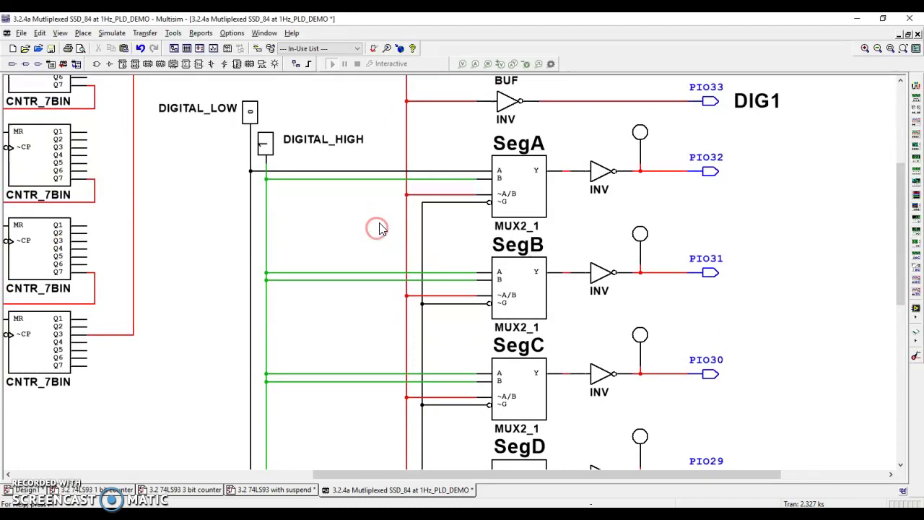
{"action": "left_click", "coordinate": [286, 179]}
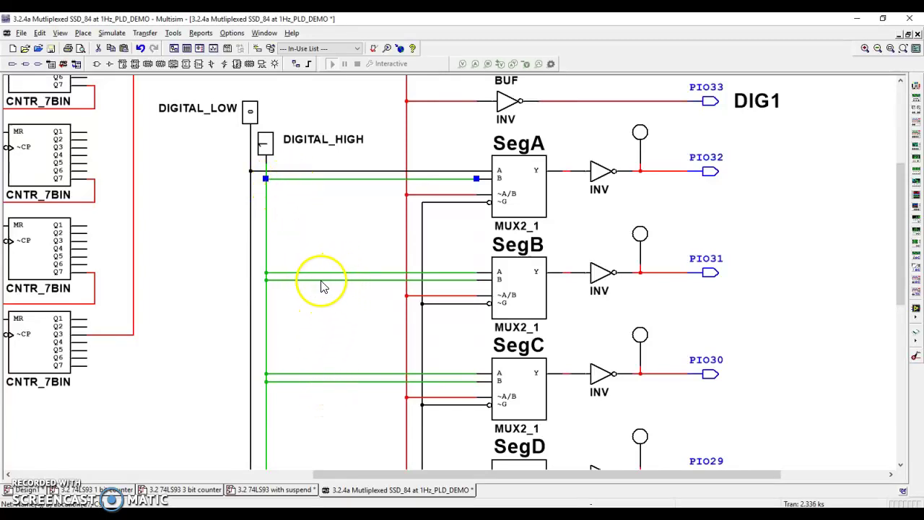
{"action": "left_click", "coordinate": [303, 171]}
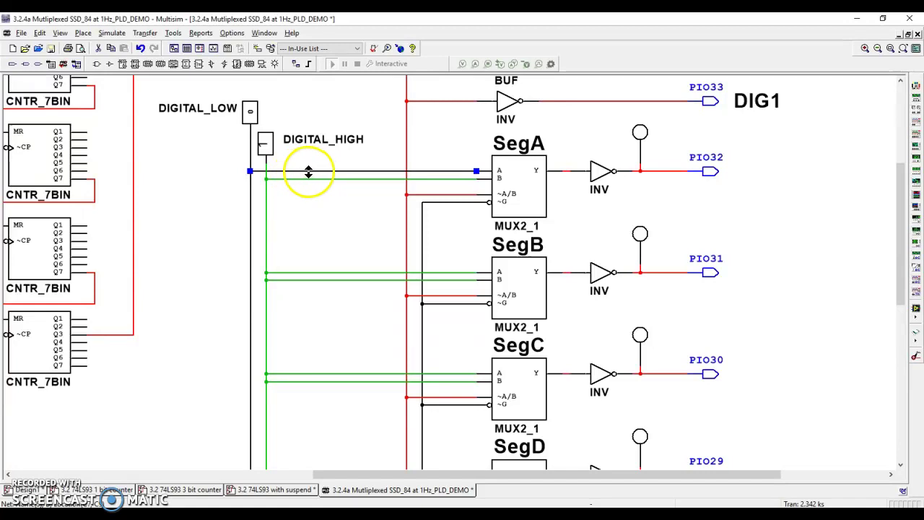
{"action": "scroll", "coordinate": [340, 247], "scroll_direction": "down", "scroll_amount": 3}
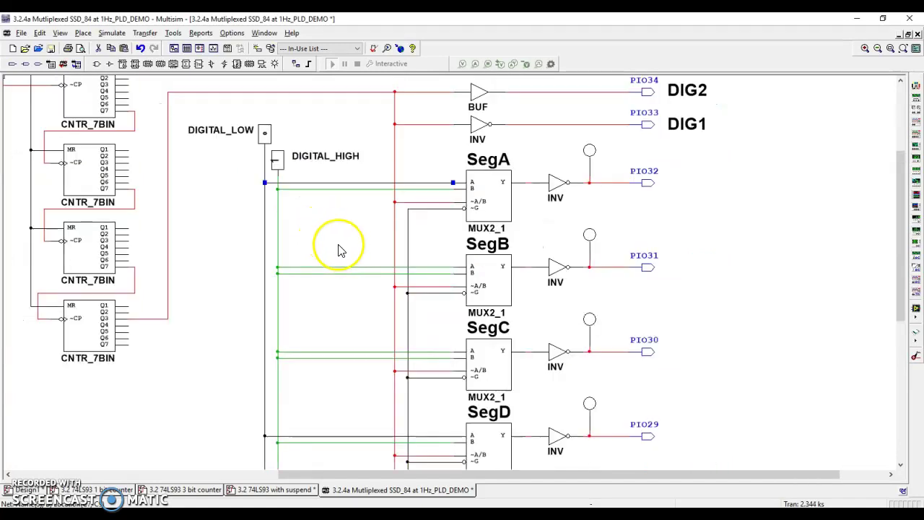
{"action": "scroll", "coordinate": [378, 180], "scroll_direction": "up", "scroll_amount": 2}
{"action": "left_click_drag", "start_coordinate": [378, 180], "coordinate": [340, 120]}
{"action": "scroll", "coordinate": [351, 165], "scroll_direction": "down", "scroll_amount": 3}
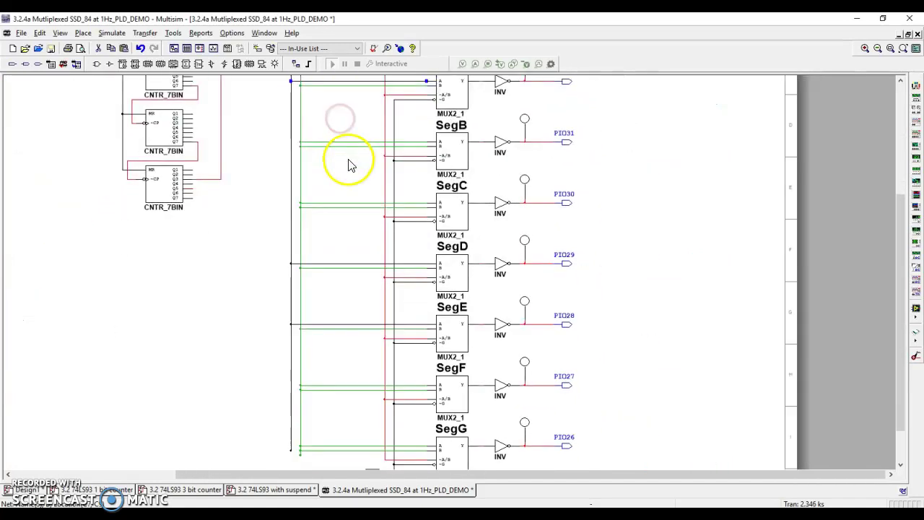
{"action": "scroll", "coordinate": [363, 185], "scroll_direction": "up", "scroll_amount": 1}
{"action": "left_click_drag", "start_coordinate": [364, 185], "coordinate": [382, 206]}
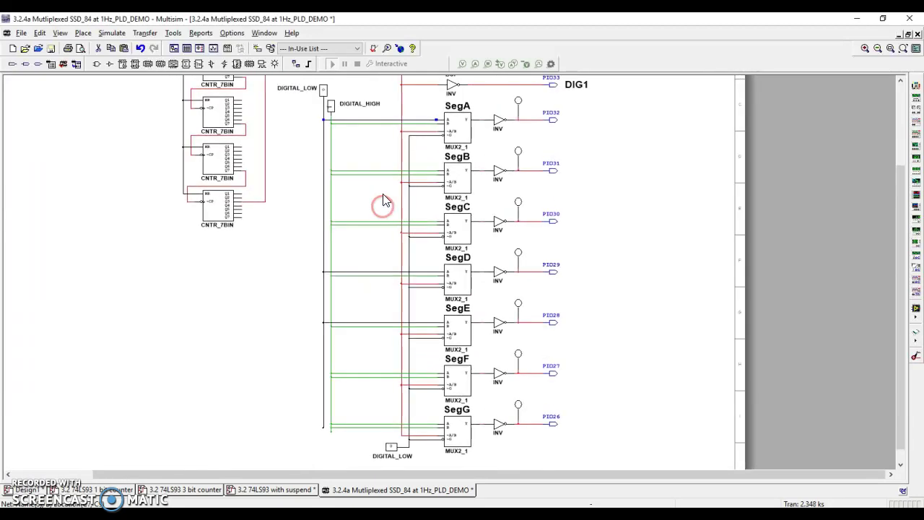
{"action": "scroll", "coordinate": [355, 406], "scroll_direction": "up", "scroll_amount": 1}
{"action": "scroll", "coordinate": [358, 405], "scroll_direction": "down", "scroll_amount": 1}
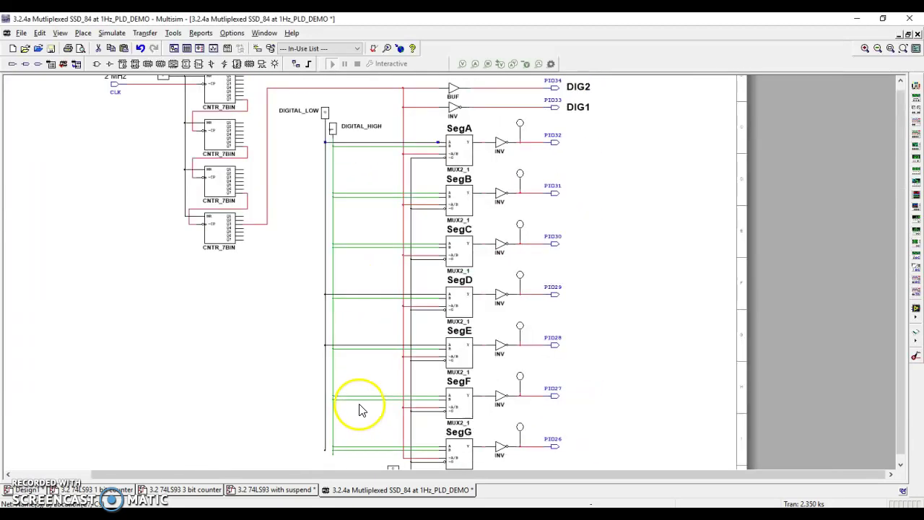
{"action": "scroll", "coordinate": [361, 409], "scroll_direction": "down", "scroll_amount": 1}
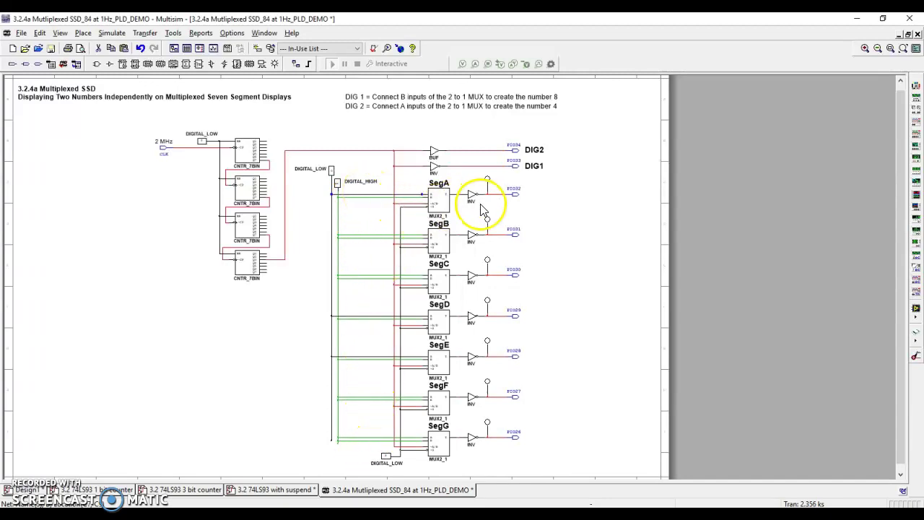
{"action": "scroll", "coordinate": [473, 205], "scroll_direction": "up", "scroll_amount": 2}
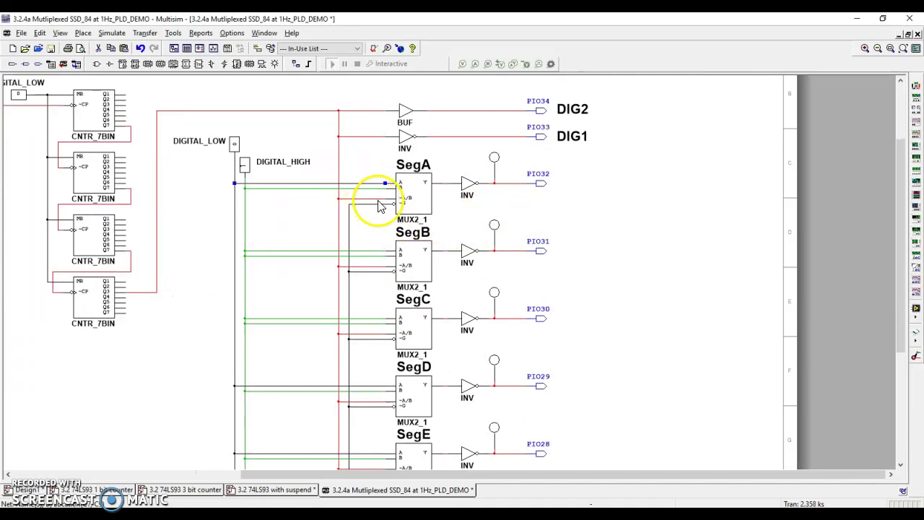
{"action": "scroll", "coordinate": [371, 202], "scroll_direction": "up", "scroll_amount": 1}
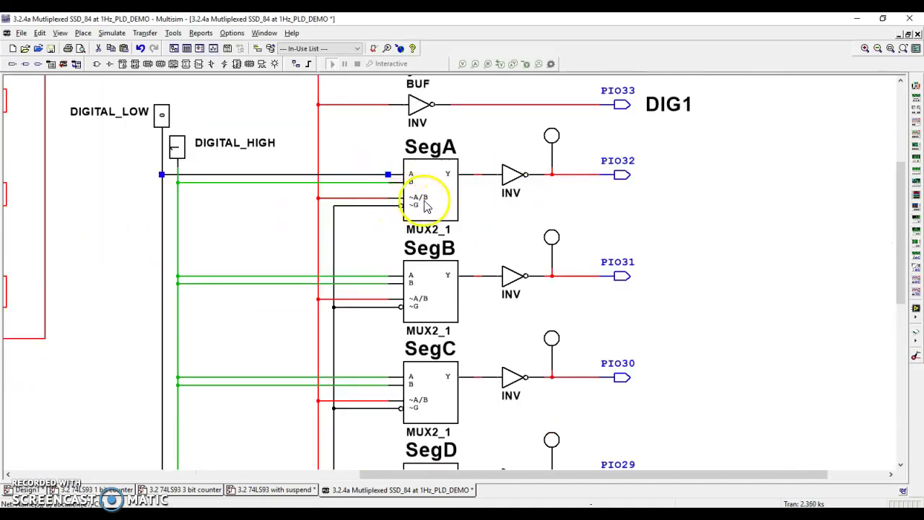
{"action": "scroll", "coordinate": [382, 251], "scroll_direction": "down", "scroll_amount": 3}
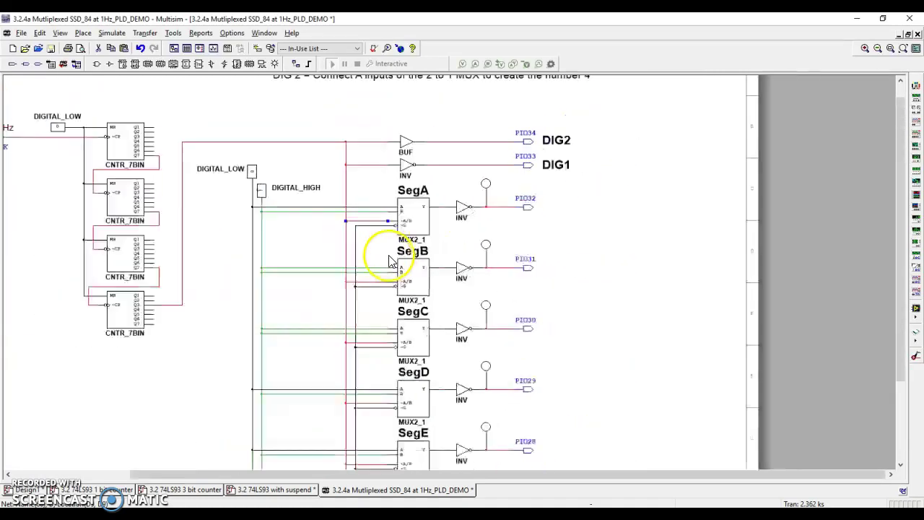
{"action": "left_click_drag", "start_coordinate": [378, 175], "coordinate": [378, 173]}
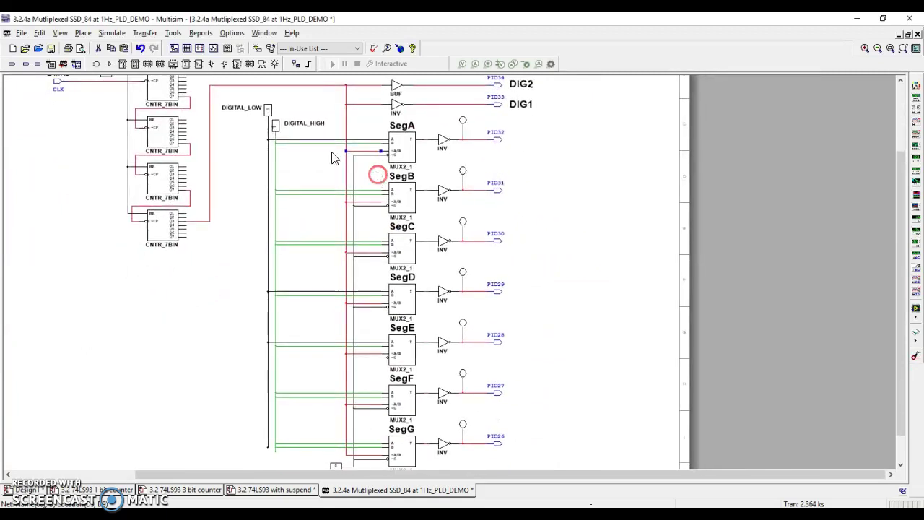
Connect the logic-level wire to SegA's multiplexer input, then select SegA's inverter.
{"action": "left_click", "coordinate": [389, 150]}
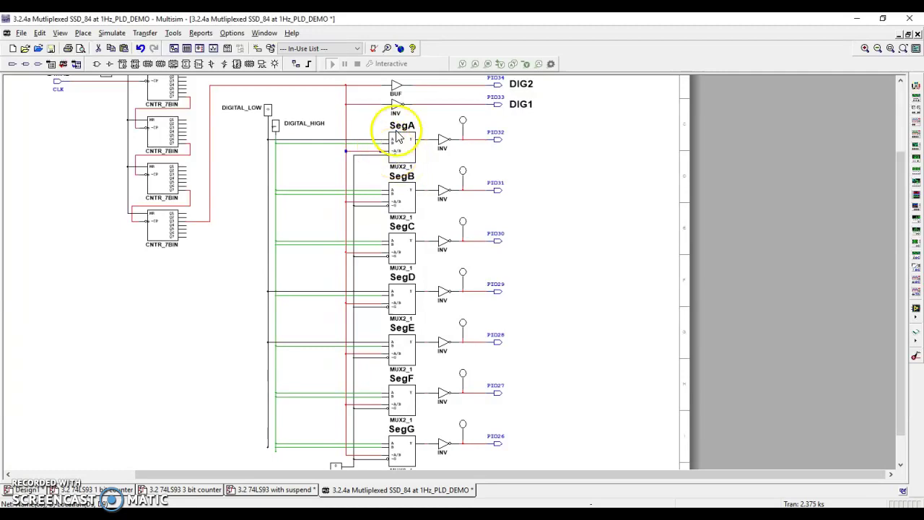
{"action": "left_click", "coordinate": [354, 142]}
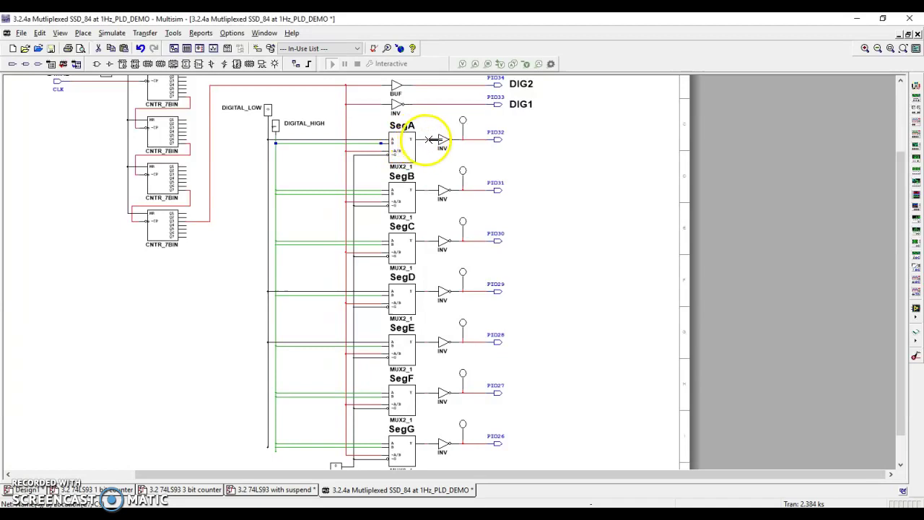
{"action": "scroll", "coordinate": [432, 138], "scroll_direction": "up", "scroll_amount": 4}
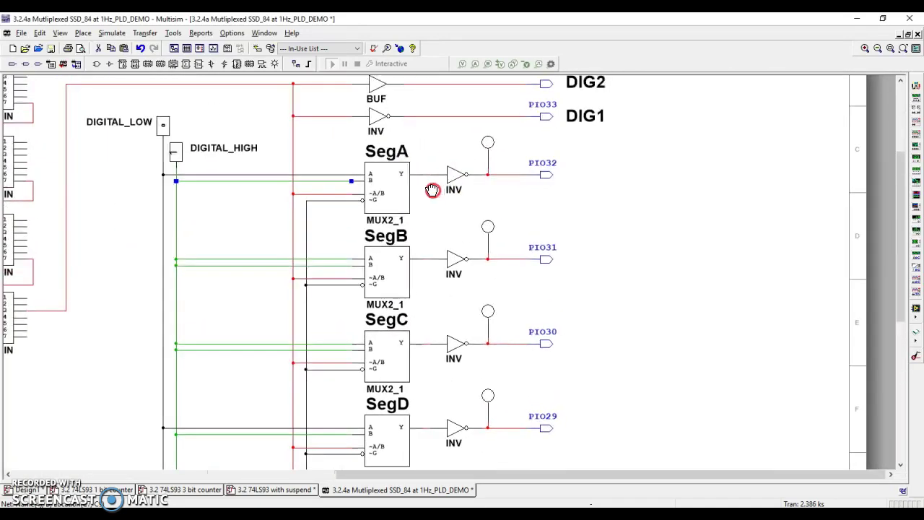
{"action": "left_click_drag", "start_coordinate": [431, 190], "coordinate": [416, 185]}
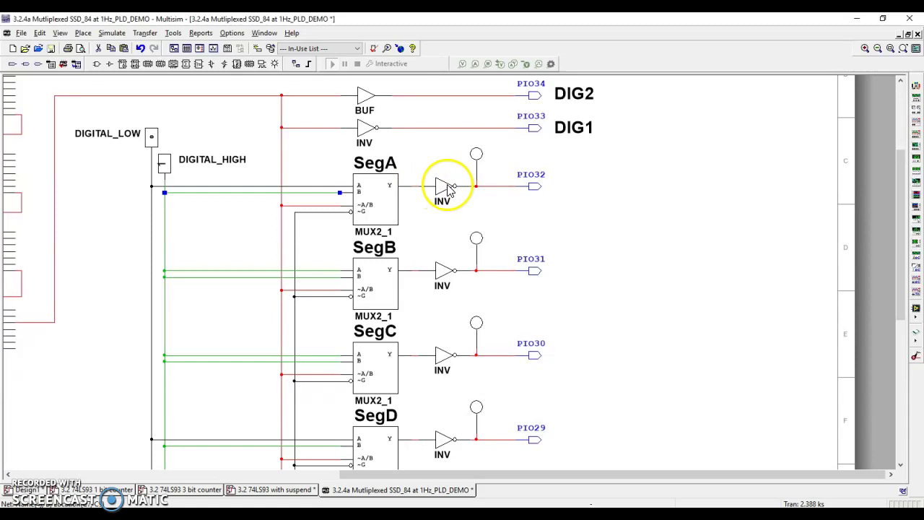
{"action": "left_click", "coordinate": [442, 192]}
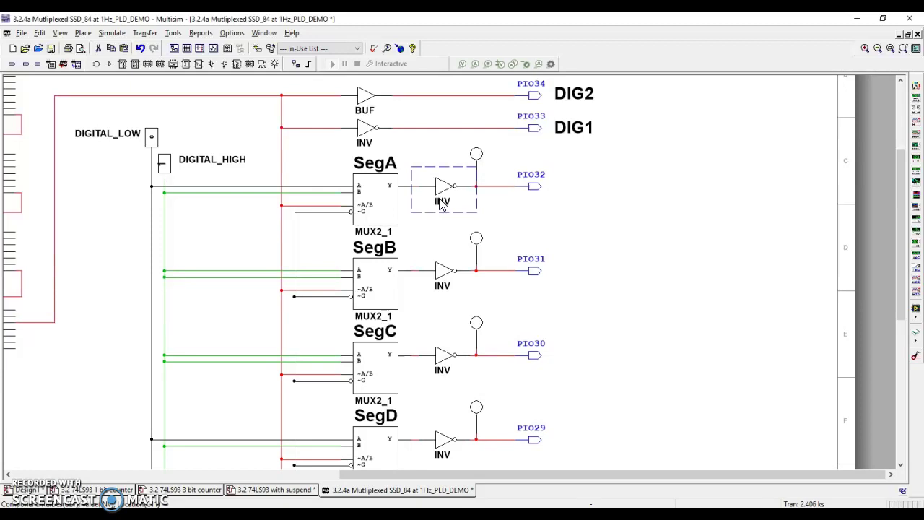
{"action": "scroll", "coordinate": [415, 169], "scroll_direction": "down", "scroll_amount": 3}
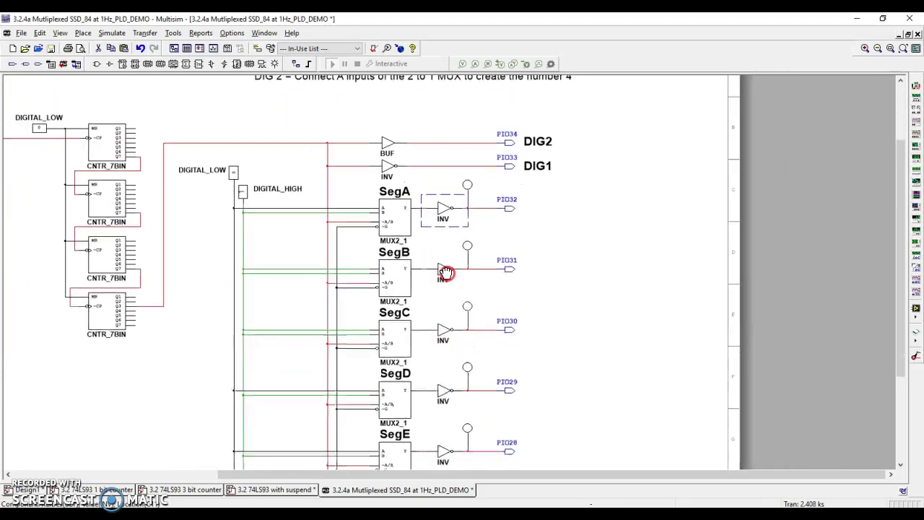
{"action": "scroll", "coordinate": [441, 219], "scroll_direction": "up", "scroll_amount": 2}
{"action": "scroll", "coordinate": [453, 220], "scroll_direction": "down", "scroll_amount": 1}
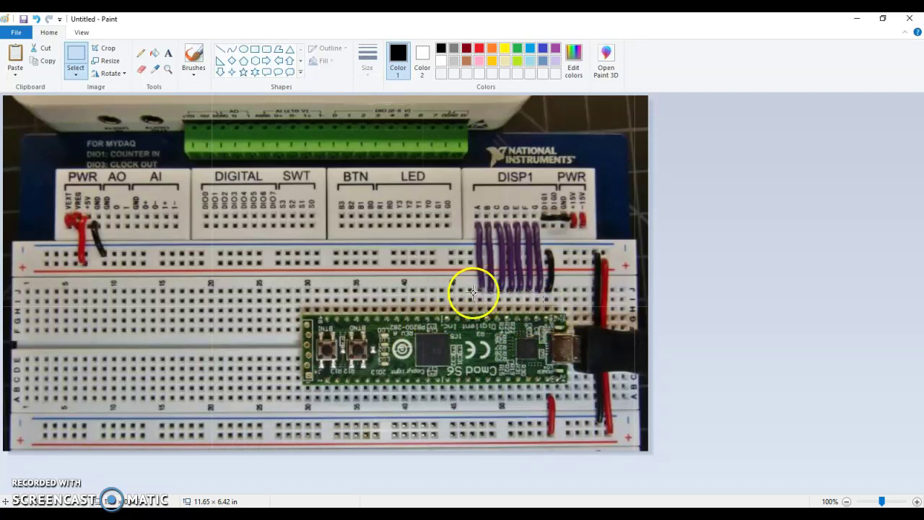
{"action": "left_click_drag", "start_coordinate": [540, 224], "coordinate": [471, 198]}
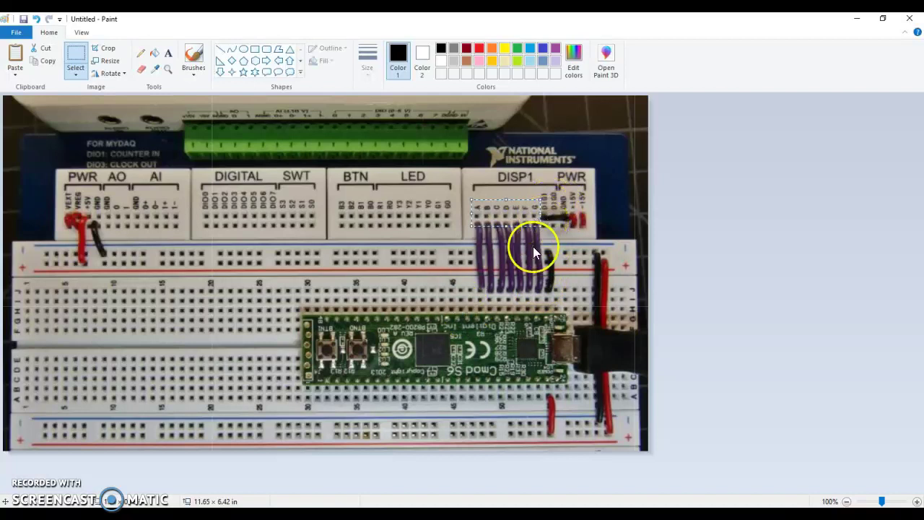
{"action": "left_click", "coordinate": [462, 303]}
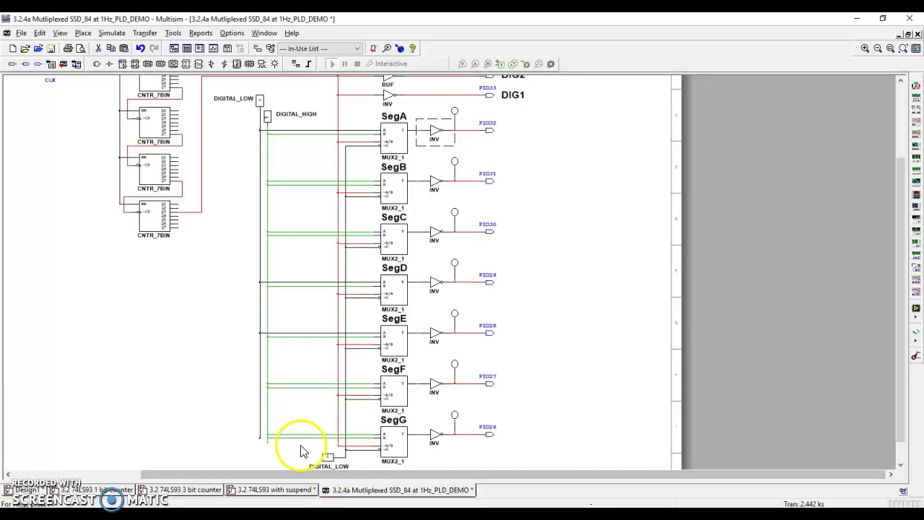
{"action": "scroll", "coordinate": [306, 433], "scroll_direction": "down", "scroll_amount": 3}
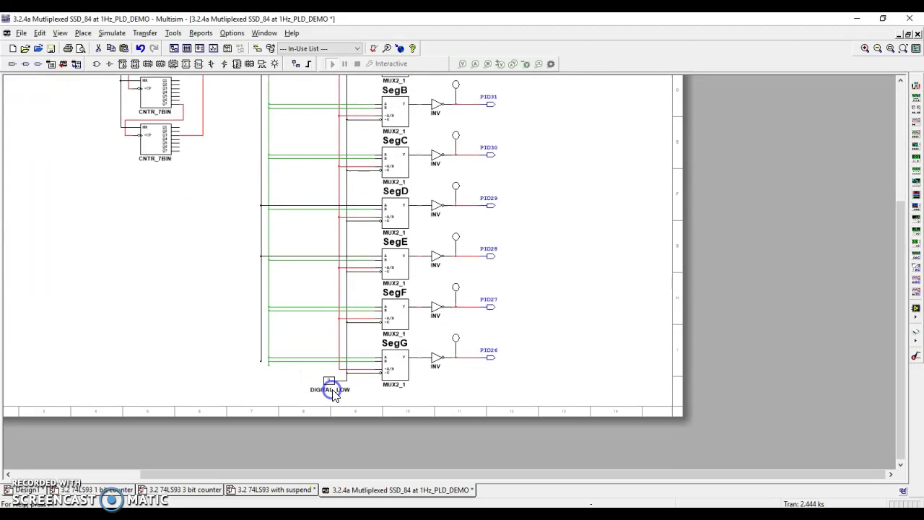
{"action": "scroll", "coordinate": [371, 381], "scroll_direction": "up", "scroll_amount": 5}
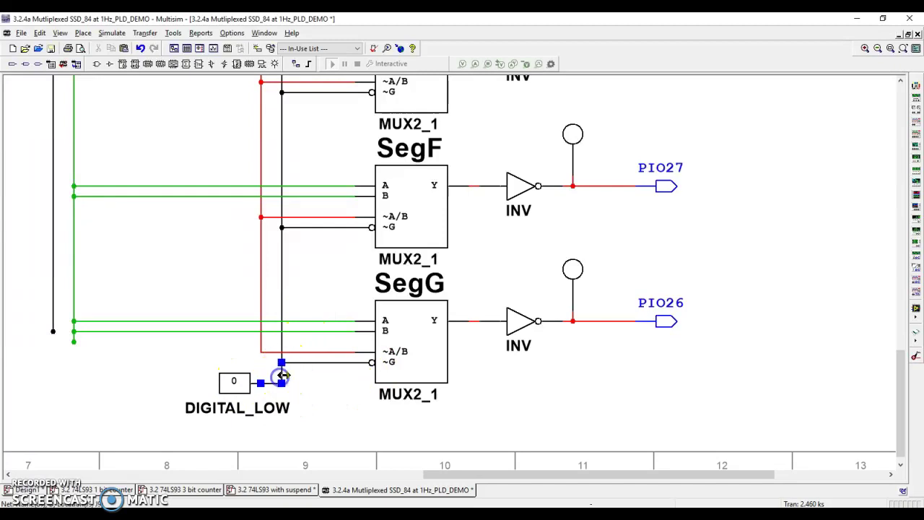
{"action": "scroll", "coordinate": [305, 330], "scroll_direction": "up", "scroll_amount": 2}
{"action": "scroll", "coordinate": [305, 392], "scroll_direction": "down", "scroll_amount": 3}
{"action": "scroll", "coordinate": [325, 316], "scroll_direction": "up", "scroll_amount": 1}
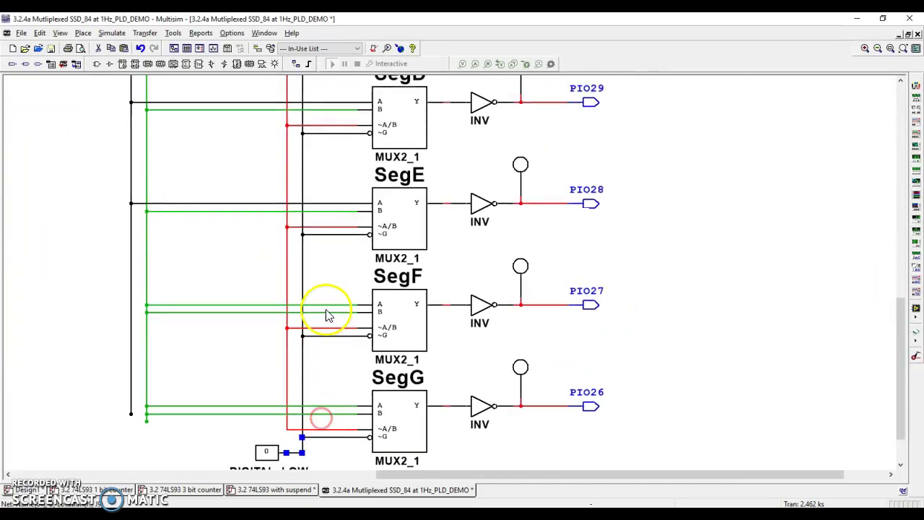
{"action": "scroll", "coordinate": [325, 315], "scroll_direction": "down", "scroll_amount": 2}
{"action": "scroll", "coordinate": [340, 262], "scroll_direction": "up", "scroll_amount": 1}
{"action": "scroll", "coordinate": [354, 336], "scroll_direction": "down", "scroll_amount": 1}
{"action": "scroll", "coordinate": [374, 381], "scroll_direction": "up", "scroll_amount": 2}
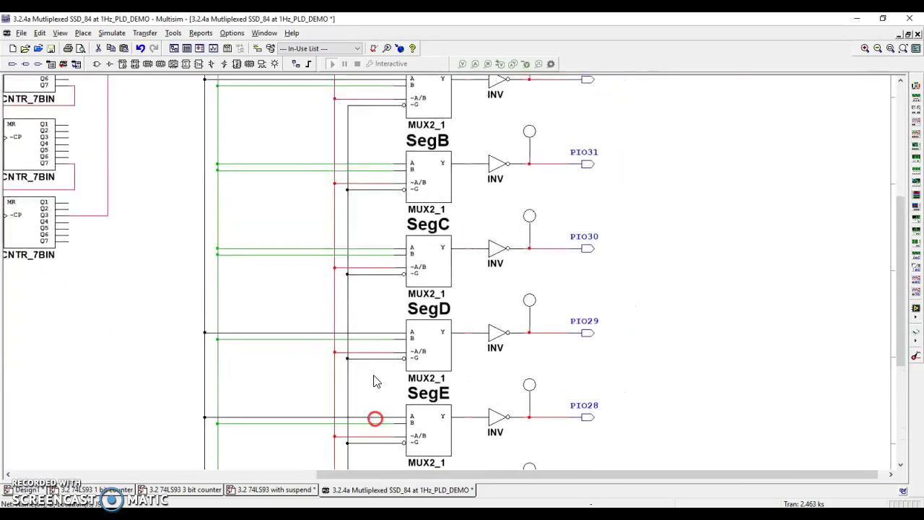
{"action": "scroll", "coordinate": [369, 309], "scroll_direction": "down", "scroll_amount": 2}
{"action": "scroll", "coordinate": [373, 309], "scroll_direction": "down", "scroll_amount": 1}
{"action": "scroll", "coordinate": [373, 312], "scroll_direction": "up", "scroll_amount": 1}
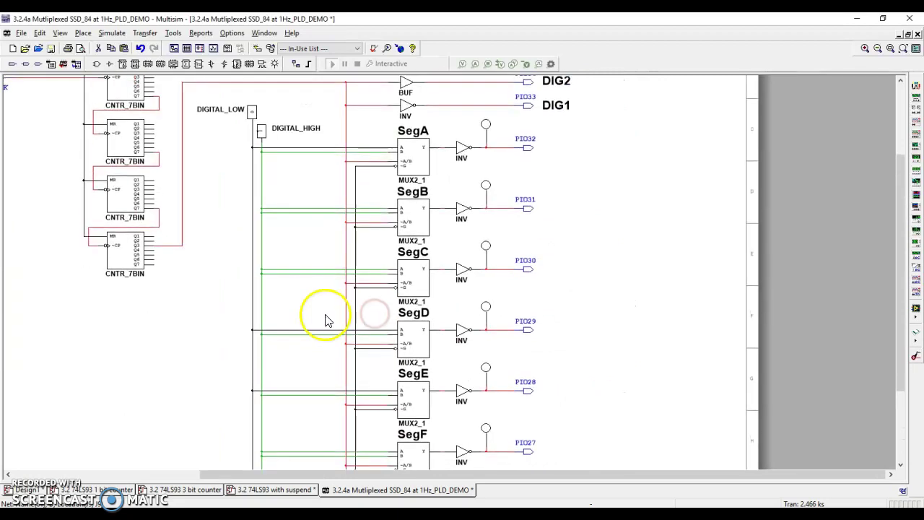
{"action": "scroll", "coordinate": [306, 307], "scroll_direction": "down", "scroll_amount": 1}
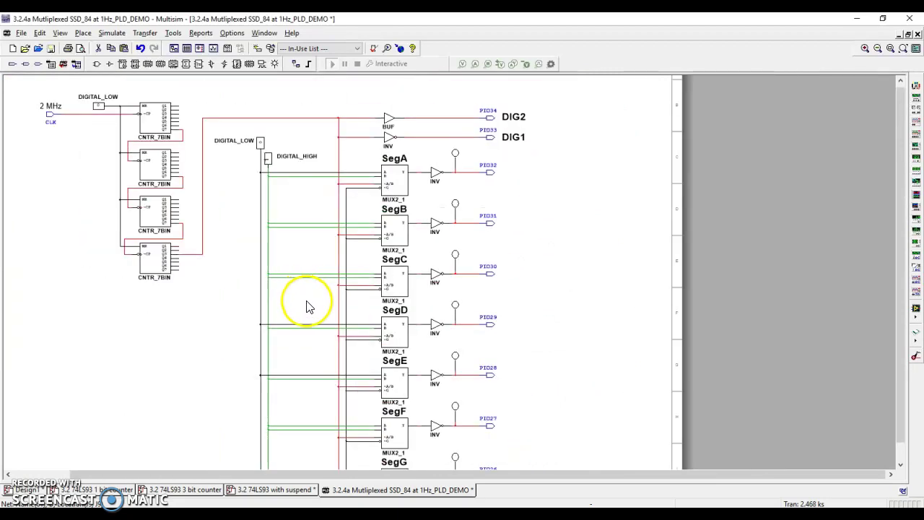
{"action": "scroll", "coordinate": [307, 307], "scroll_direction": "down", "scroll_amount": 4}
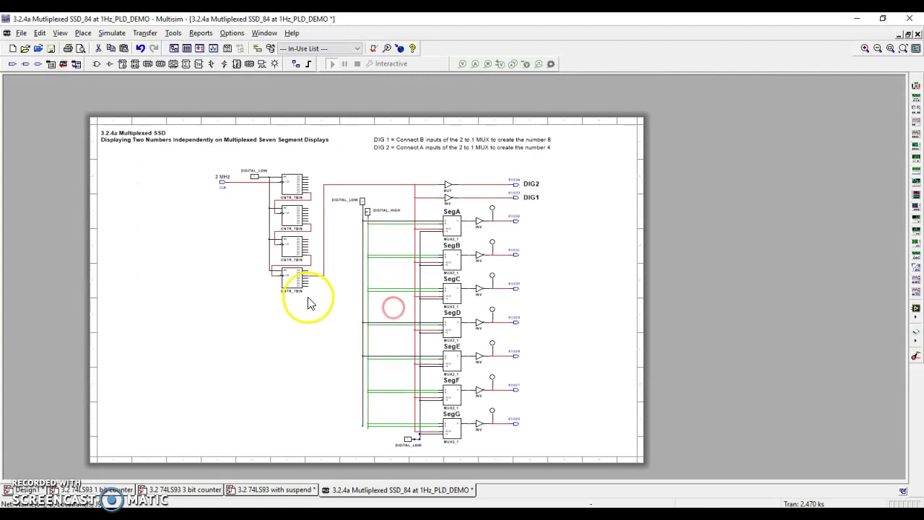
Stop the simulation in '3.2 74LS93 with suspend', then return to the '3.2.4a Multiplexed SSD' design.
{"action": "left_click", "coordinate": [264, 326]}
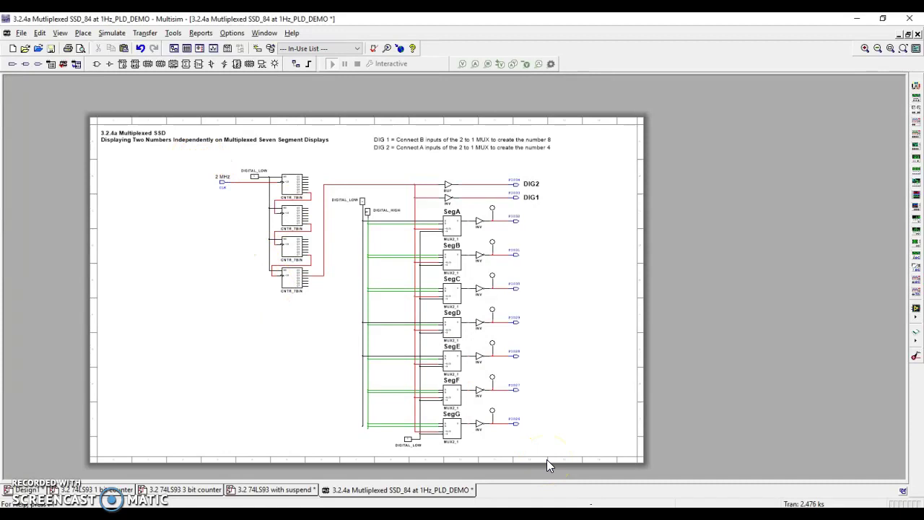
{"action": "left_click", "coordinate": [523, 448]}
{"action": "left_click", "coordinate": [350, 283]}
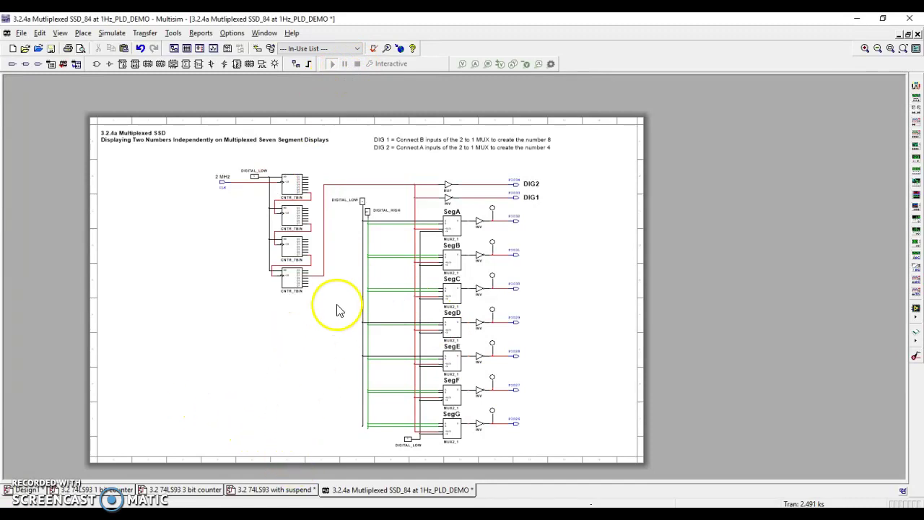
{"action": "left_click", "coordinate": [293, 490]}
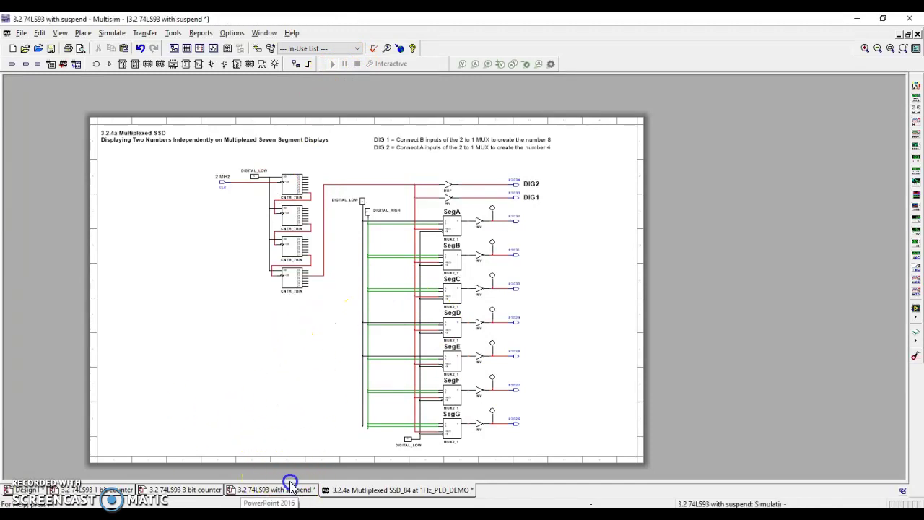
{"action": "left_click", "coordinate": [309, 63]}
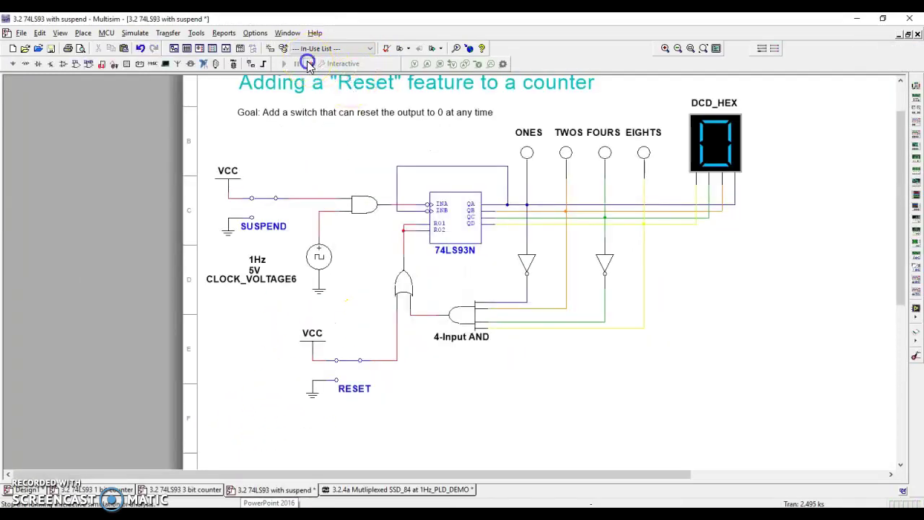
{"action": "left_click", "coordinate": [432, 489]}
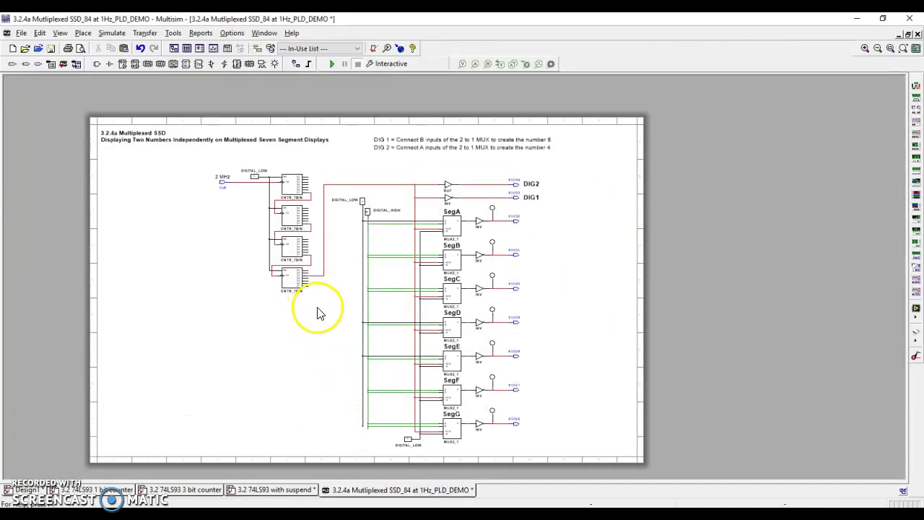
Delete the three lower counters and wire the remaining counter's Q7 output to the DIG2 BUF line.
{"action": "left_click_drag", "start_coordinate": [320, 307], "coordinate": [275, 210]}
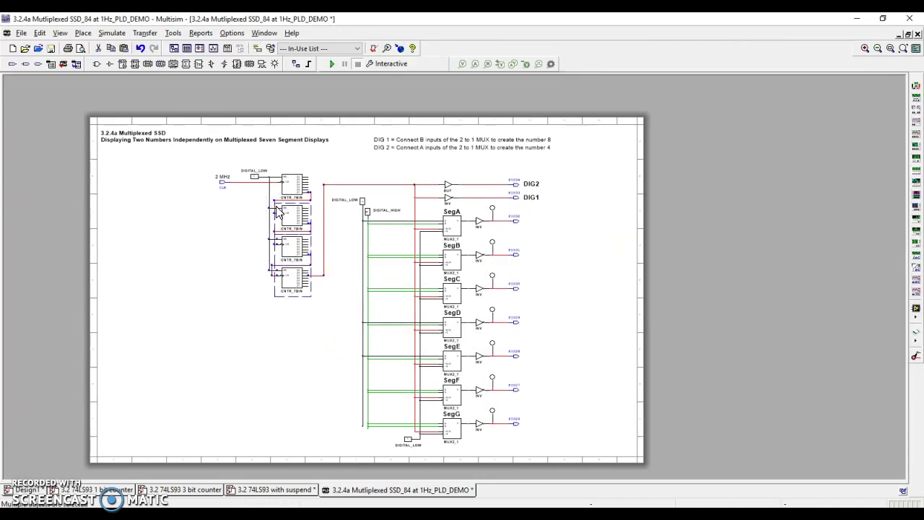
{"action": "key", "text": "Delete"}
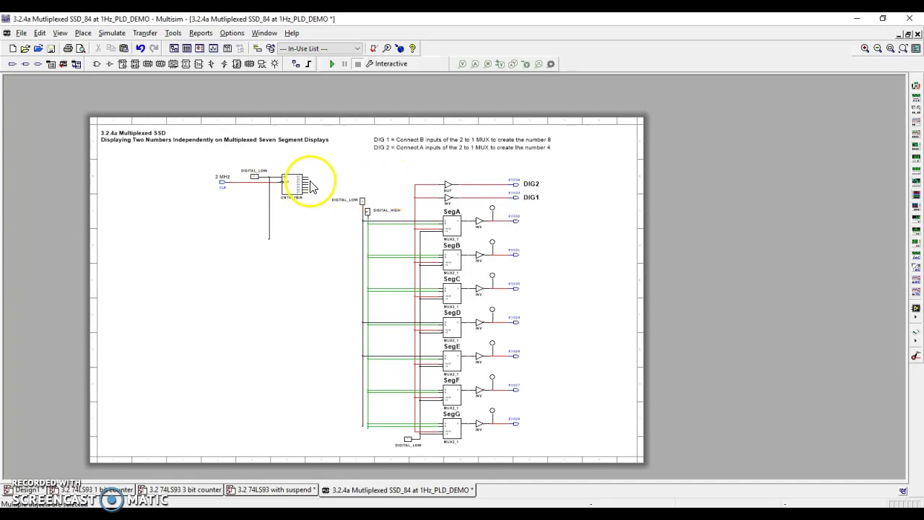
{"action": "scroll", "coordinate": [304, 195], "scroll_direction": "up", "scroll_amount": 2}
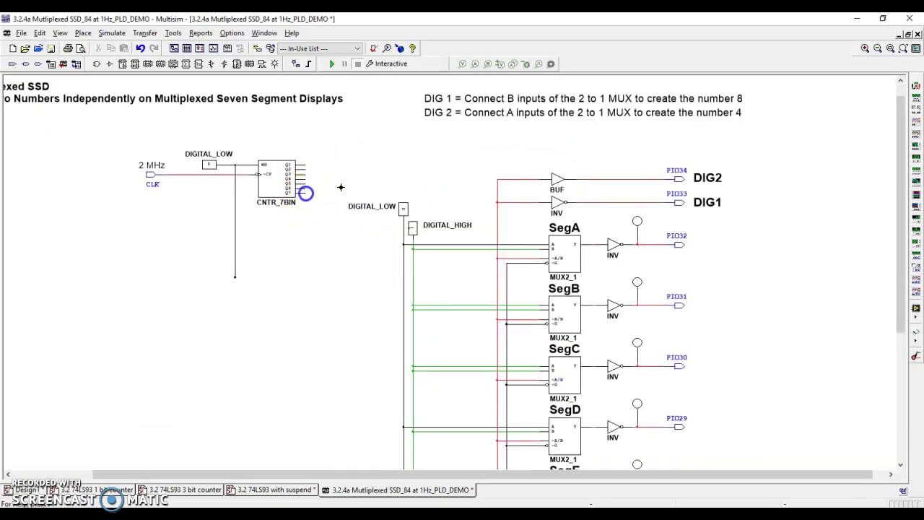
{"action": "left_click", "coordinate": [496, 181]}
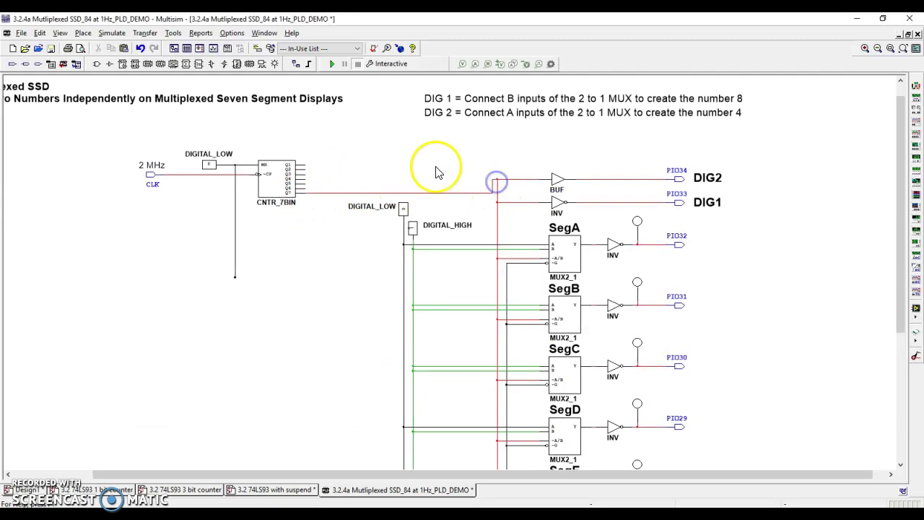
{"action": "left_click", "coordinate": [304, 192]}
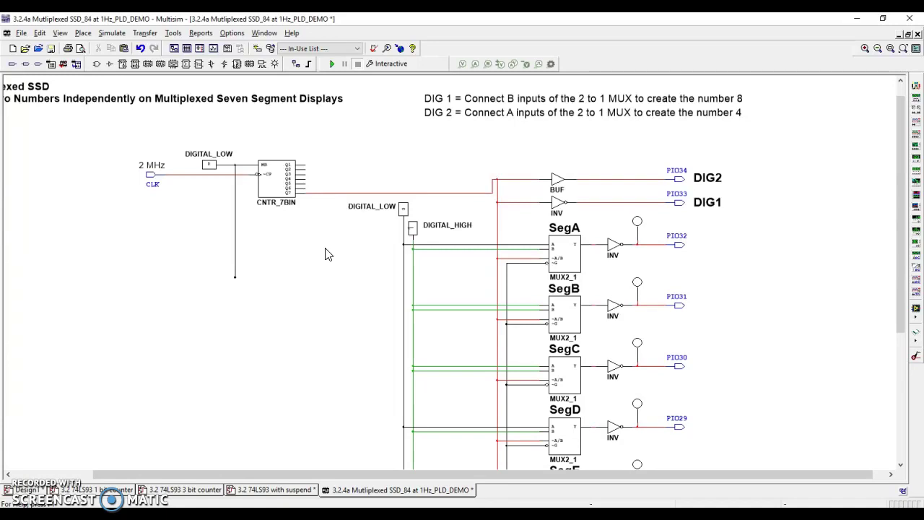
Delete the dangling vertical wire under the DIGITAL_LOW junction and zoom out to show the whole sheet.
{"action": "left_click", "coordinate": [292, 295]}
{"action": "left_click", "coordinate": [245, 258]}
{"action": "left_click", "coordinate": [234, 252]}
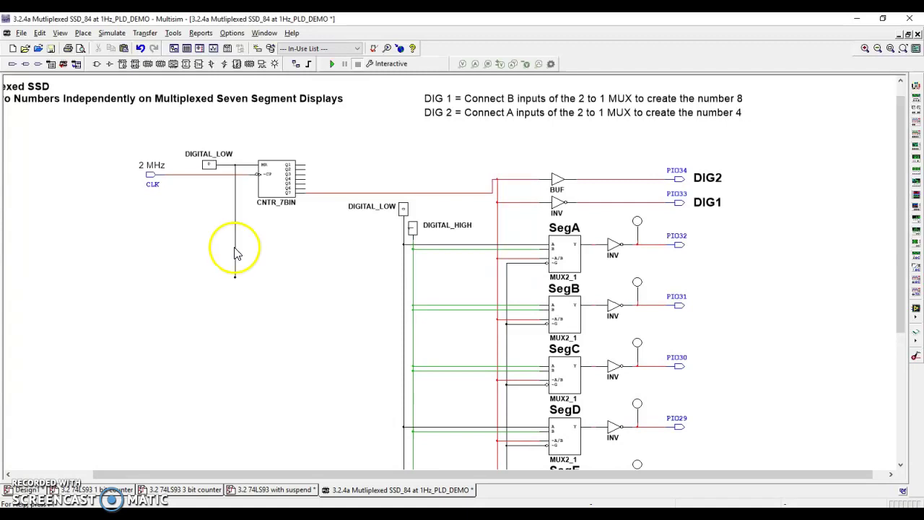
{"action": "key", "text": "Delete"}
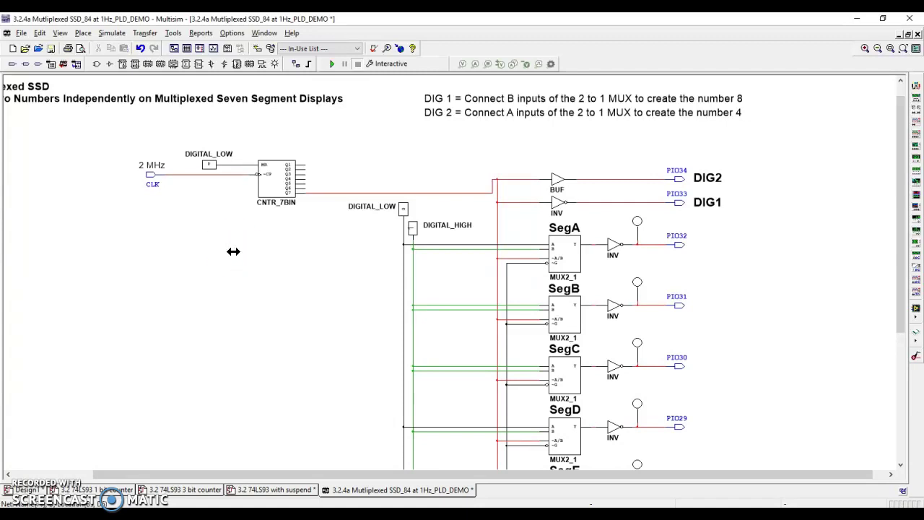
{"action": "left_click", "coordinate": [227, 248]}
{"action": "left_click", "coordinate": [247, 285]}
{"action": "scroll", "coordinate": [252, 300], "scroll_direction": "down", "scroll_amount": 1}
{"action": "scroll", "coordinate": [254, 301], "scroll_direction": "down", "scroll_amount": 2}
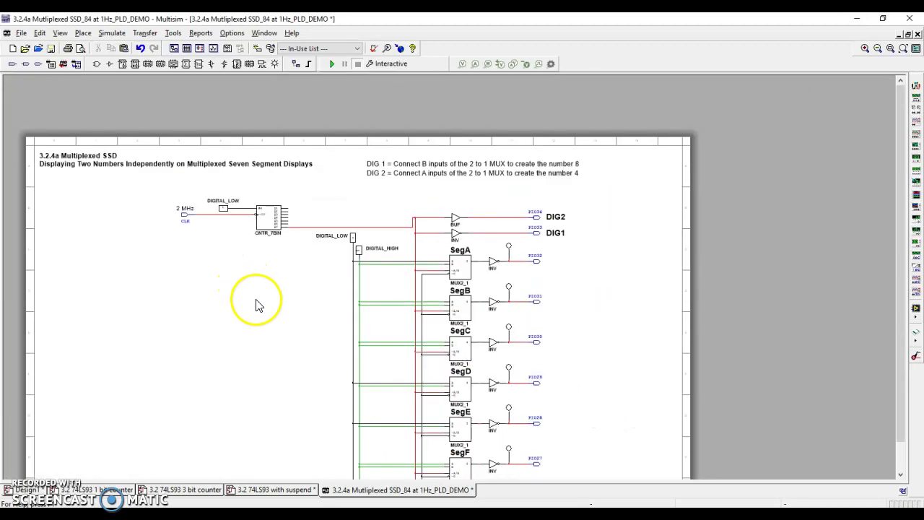
{"action": "left_click_drag", "start_coordinate": [291, 228], "coordinate": [349, 214]}
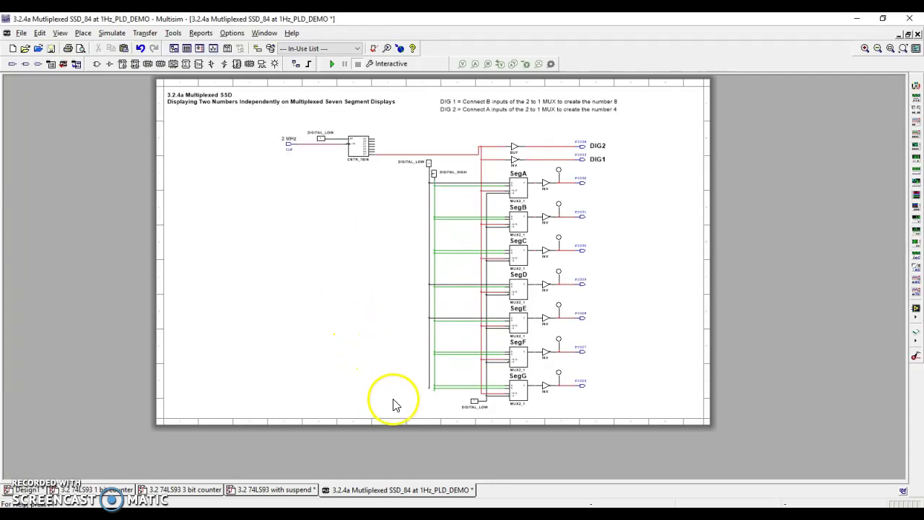
Box-select the DIGITAL_LOW/DIGITAL_HIGH sources with their green and blue MUX input wires and delete them.
{"action": "left_click_drag", "start_coordinate": [393, 399], "coordinate": [457, 164]}
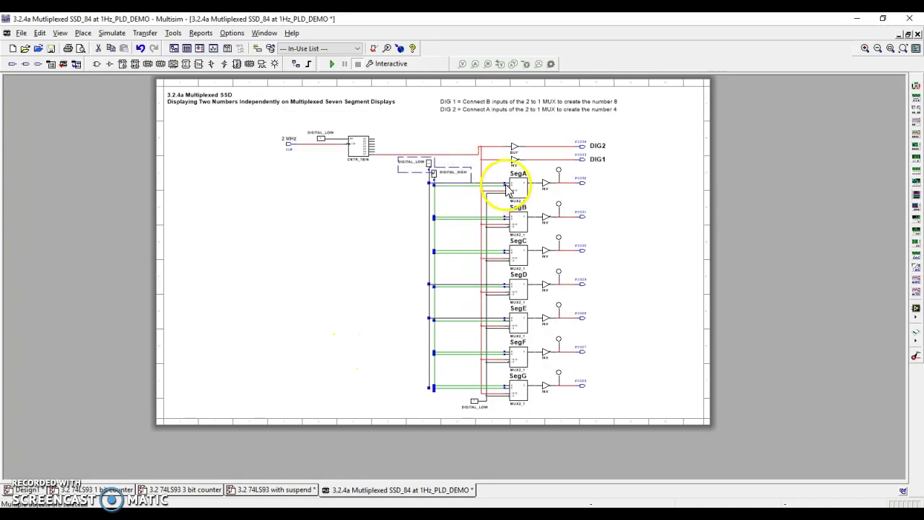
{"action": "scroll", "coordinate": [507, 190], "scroll_direction": "up", "scroll_amount": 5}
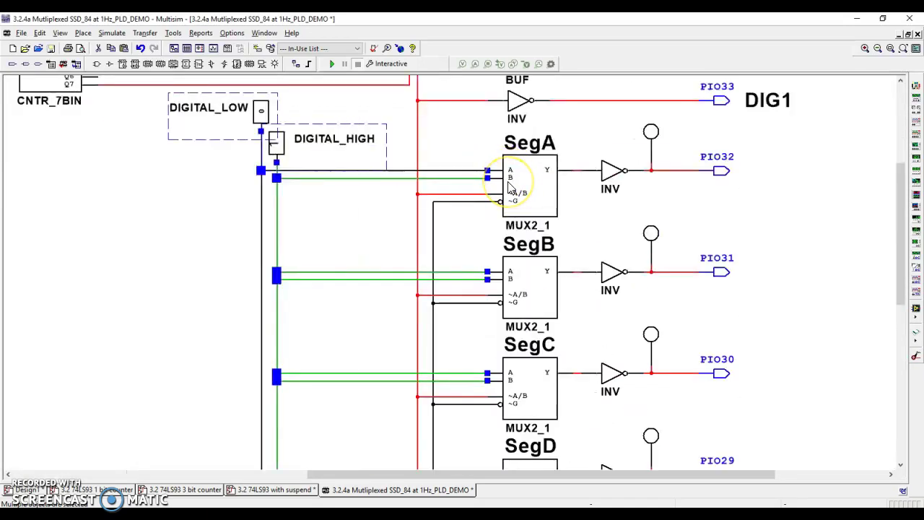
{"action": "scroll", "coordinate": [509, 187], "scroll_direction": "down", "scroll_amount": 2}
{"action": "scroll", "coordinate": [398, 215], "scroll_direction": "down", "scroll_amount": 4}
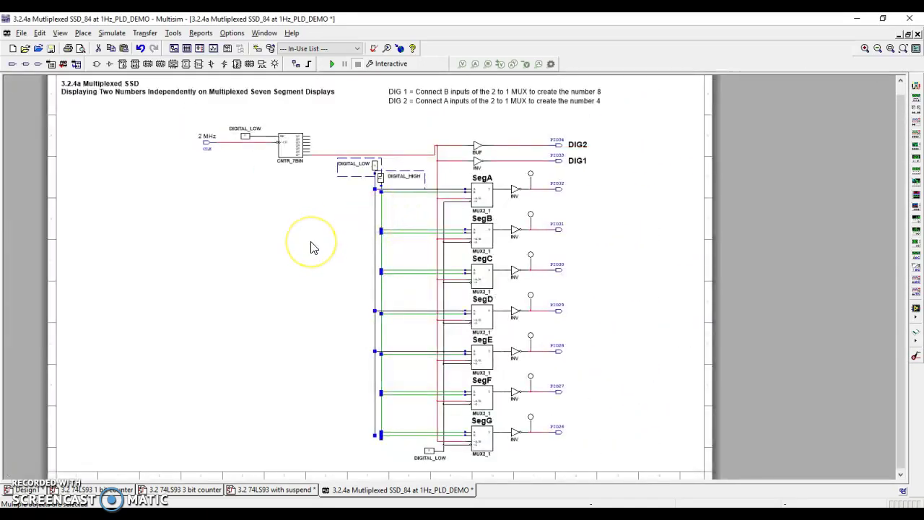
{"action": "key", "text": "Delete"}
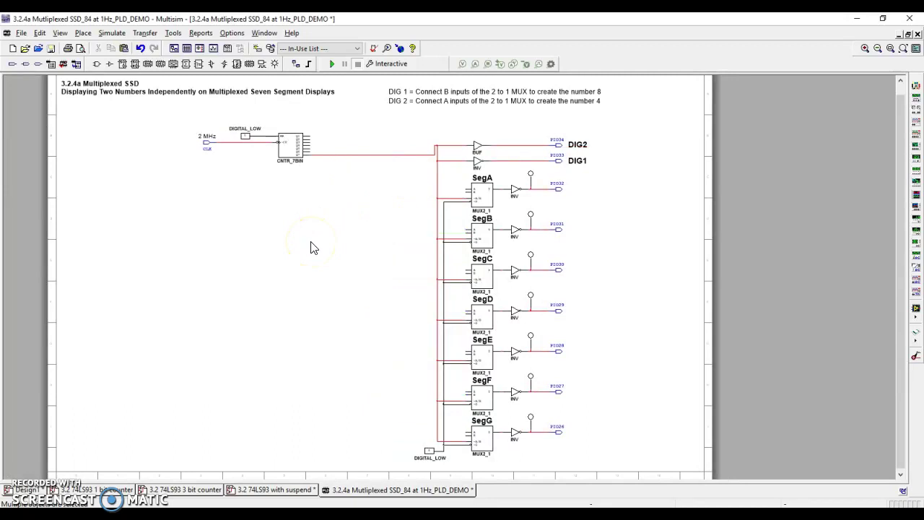
Run loose-ended wires left from the SegA and SegB multiplexer inputs.
{"action": "left_click_drag", "start_coordinate": [100, 197], "coordinate": [345, 315]}
{"action": "left_click_drag", "start_coordinate": [345, 315], "coordinate": [345, 315]}
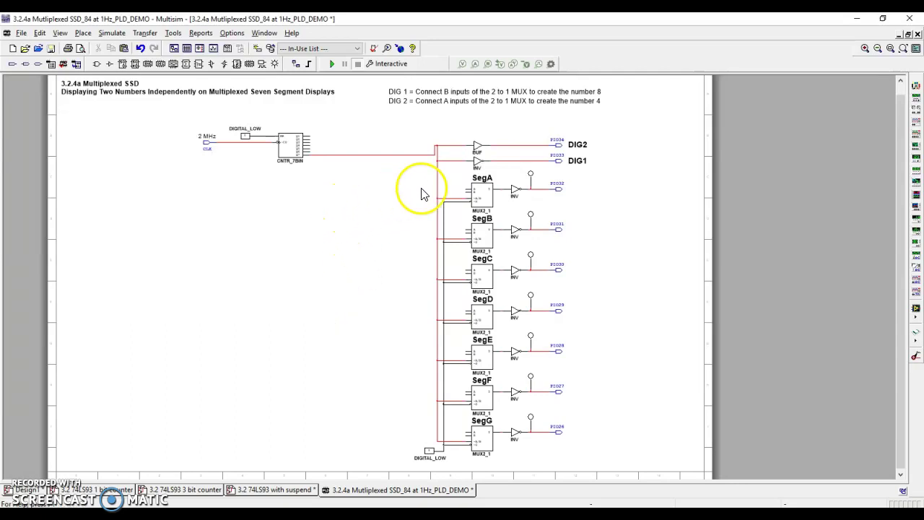
{"action": "left_click", "coordinate": [462, 196]}
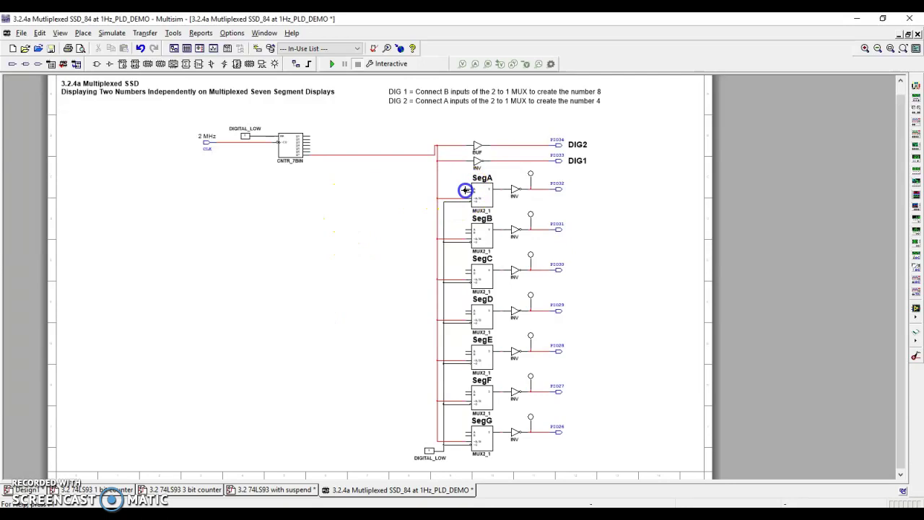
{"action": "double_click", "coordinate": [388, 191]}
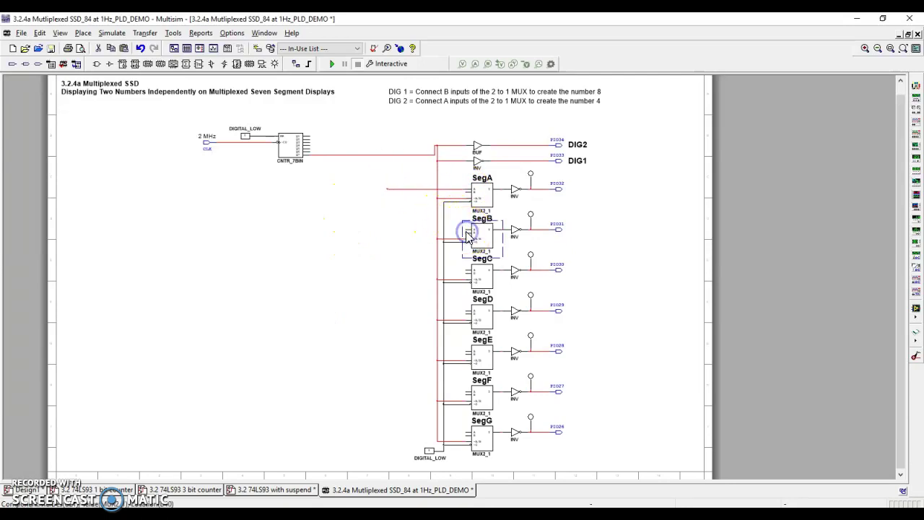
{"action": "double_click", "coordinate": [385, 230]}
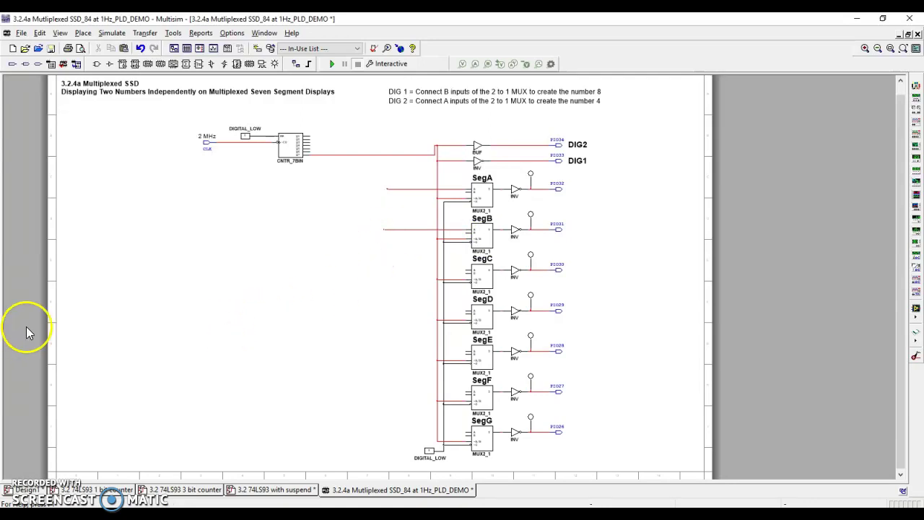
Add a second free-ended wire stub into the SegA multiplexer input.
{"action": "left_click_drag", "start_coordinate": [101, 337], "coordinate": [354, 458]}
{"action": "left_click_drag", "start_coordinate": [438, 206], "coordinate": [464, 193]}
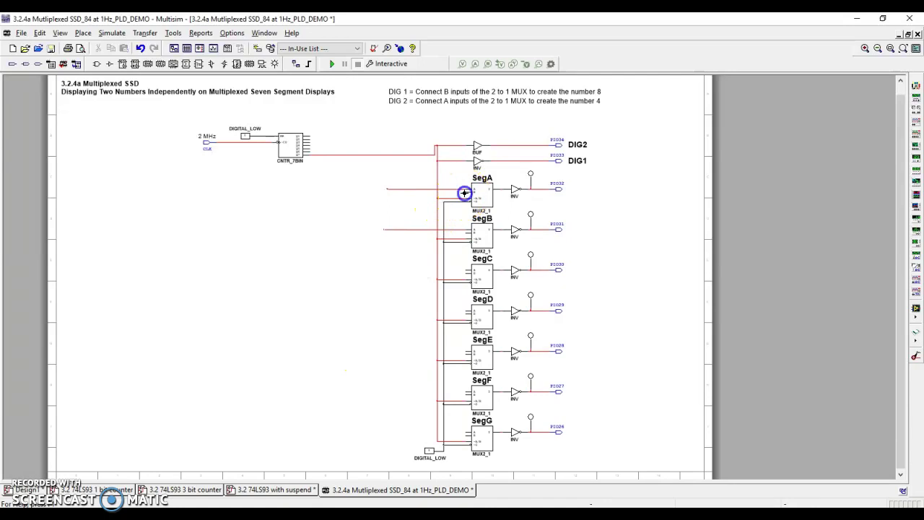
{"action": "left_click", "coordinate": [423, 195]}
{"action": "left_click", "coordinate": [350, 381]}
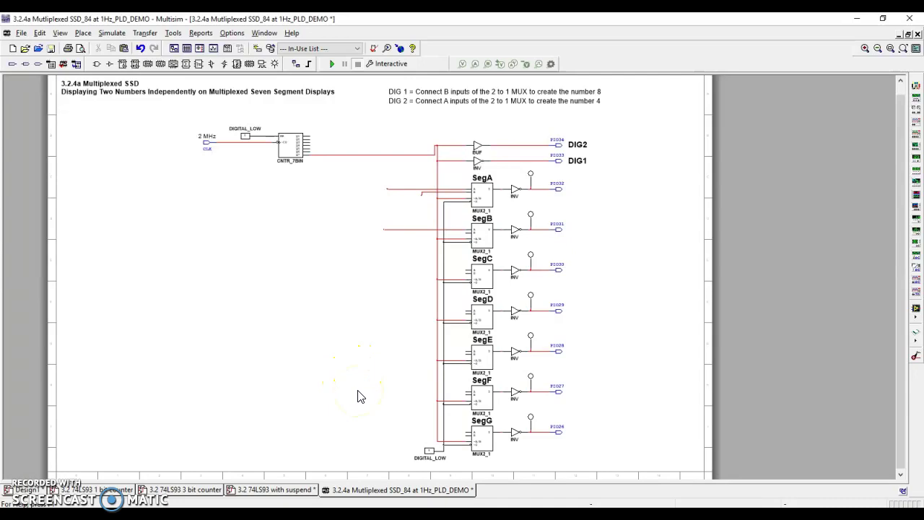